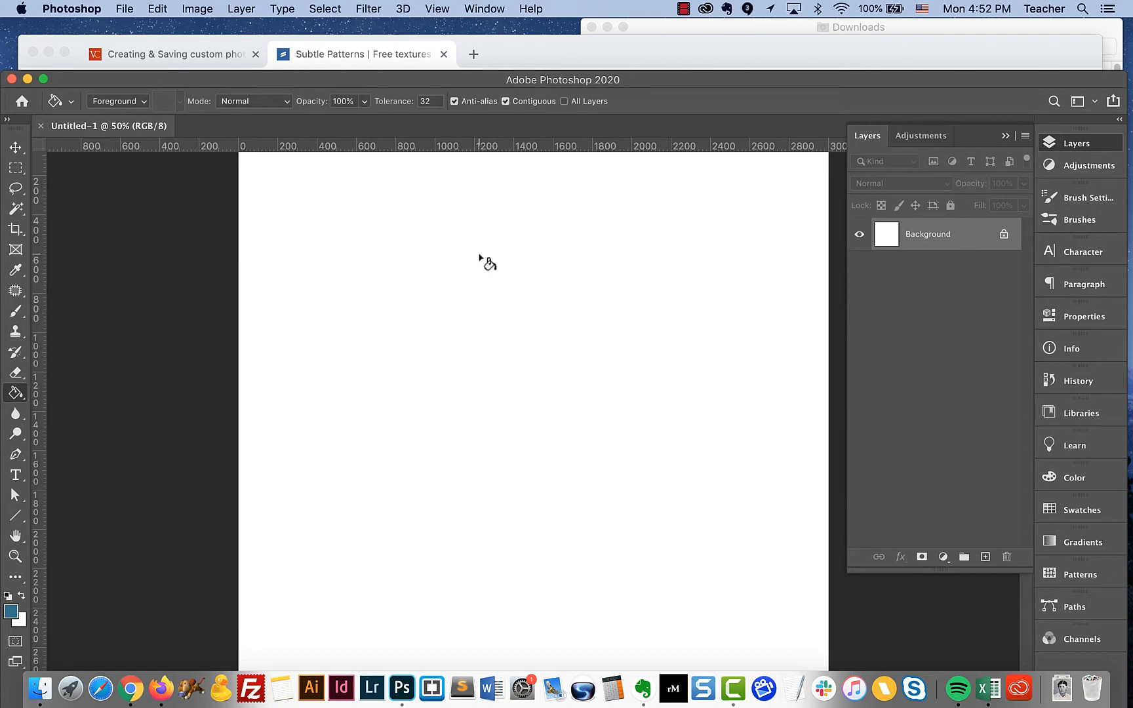
Set the Paint Bucket tool's fill source to Pattern and open the pattern picker
{"action": "left_click", "coordinate": [19, 395]}
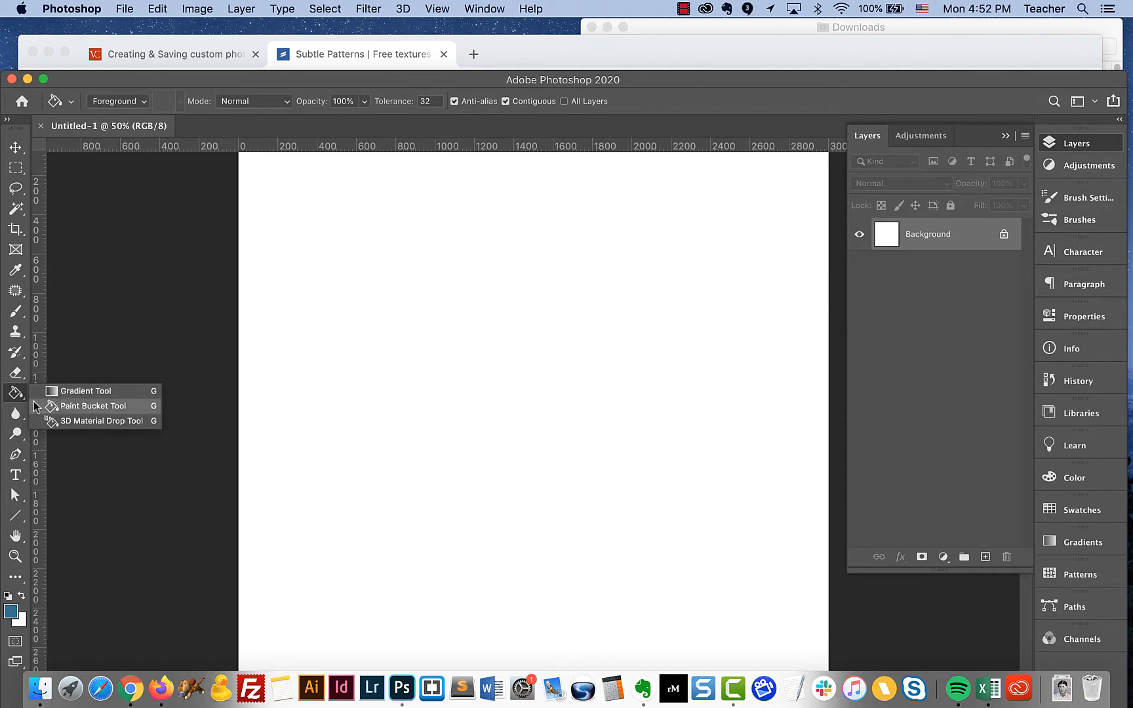
{"action": "left_click", "coordinate": [130, 104]}
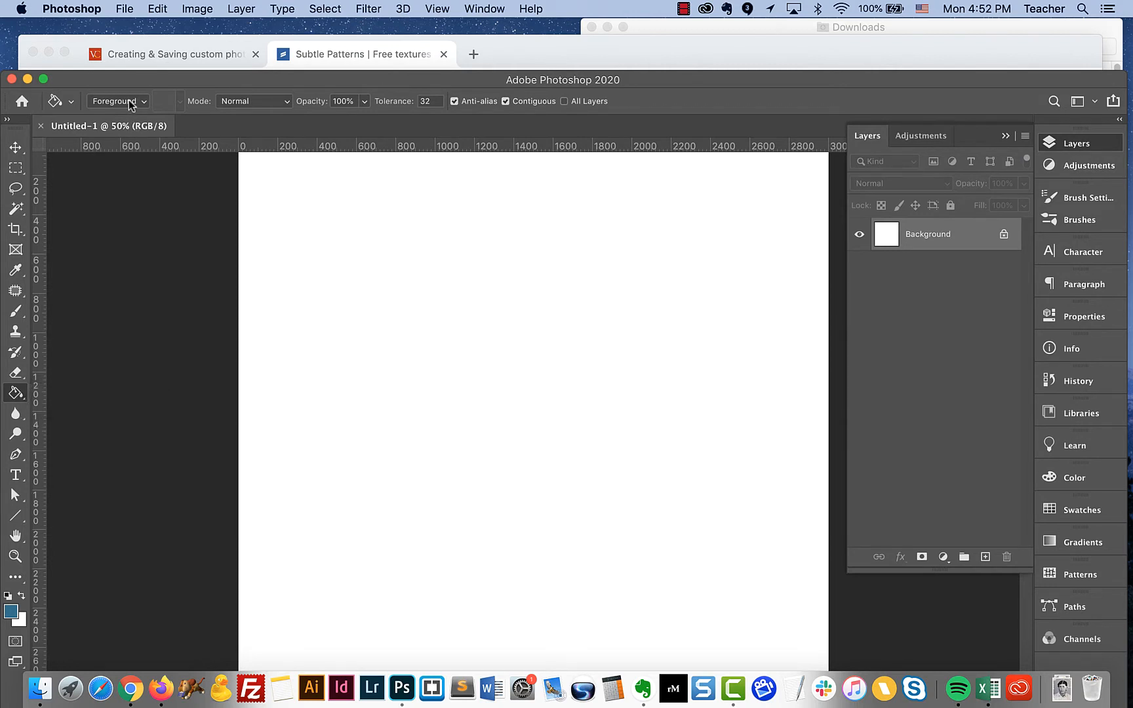
{"action": "left_click", "coordinate": [131, 102]}
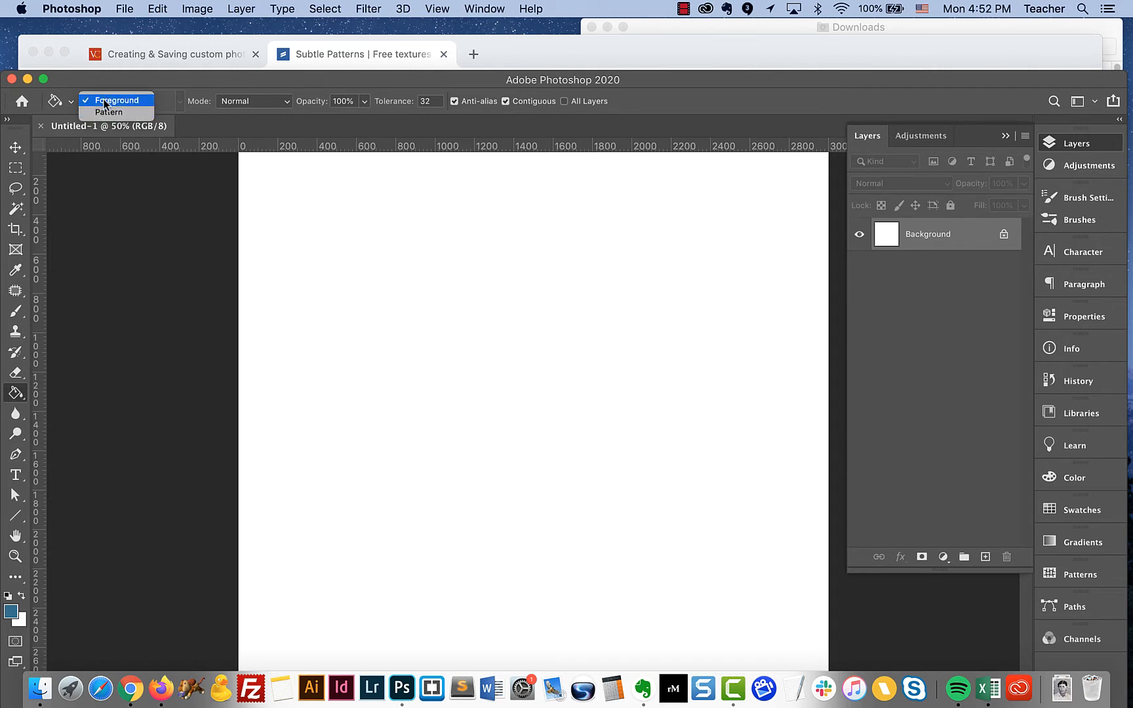
{"action": "left_click", "coordinate": [108, 112]}
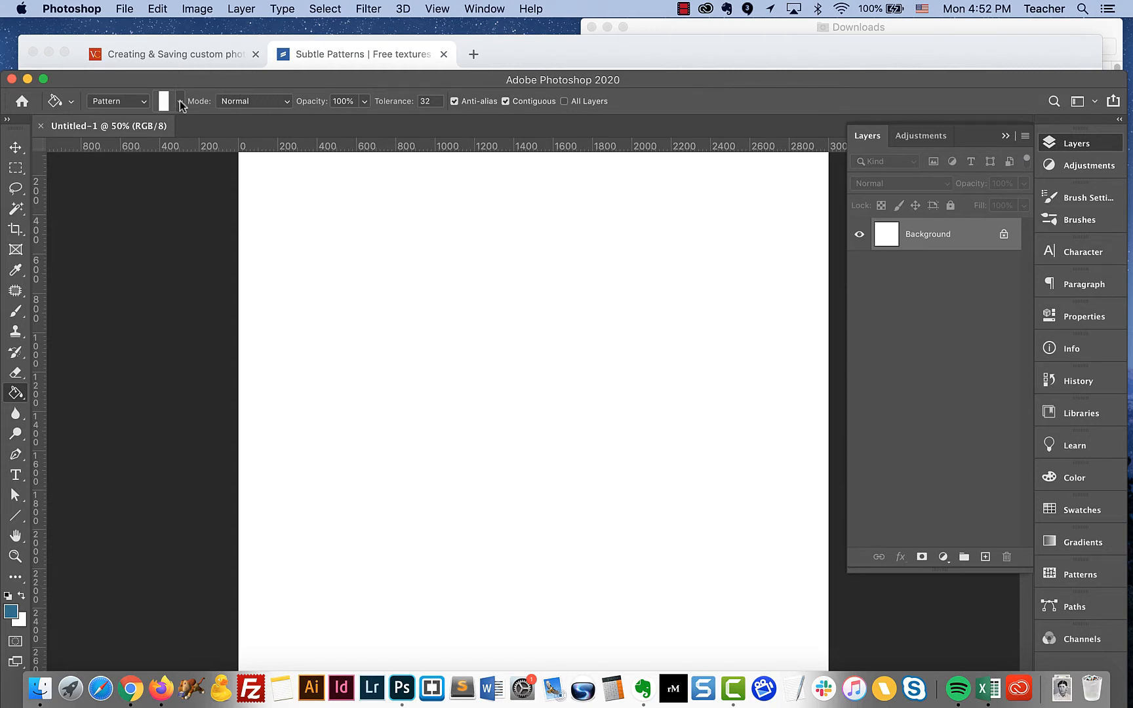
{"action": "left_click", "coordinate": [180, 103]}
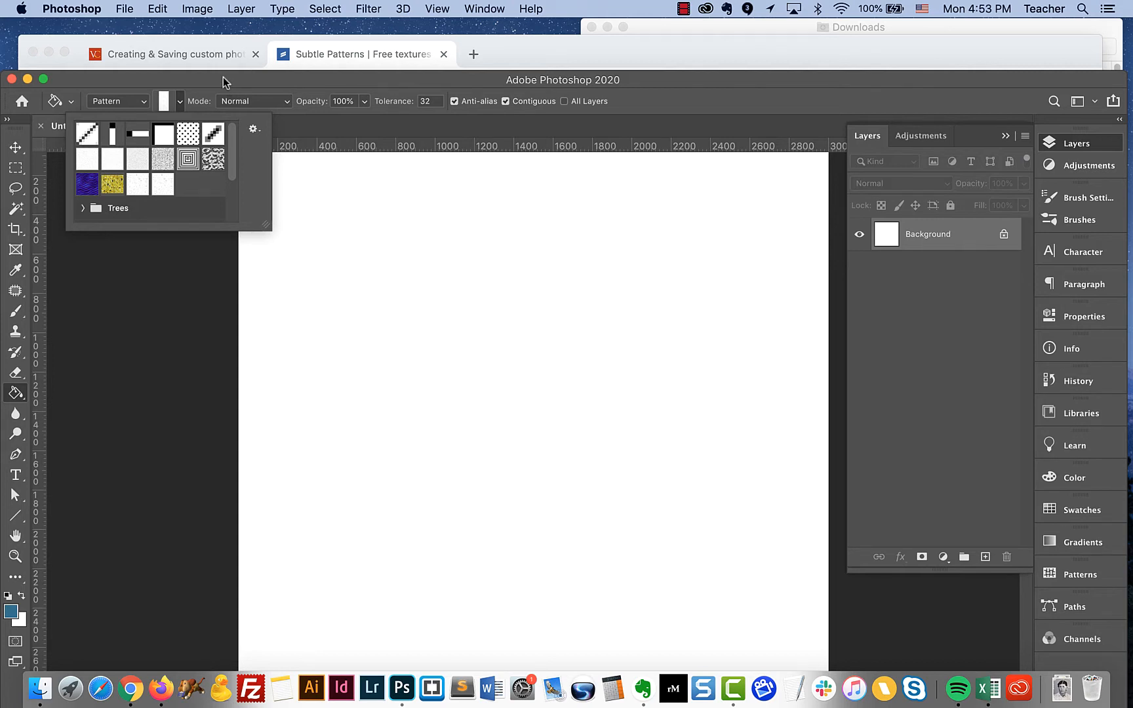
Switch to Chrome and browse the Subtle Patterns page on toptal.com, examining the free patterns offered for download
{"action": "left_click", "coordinate": [531, 58]}
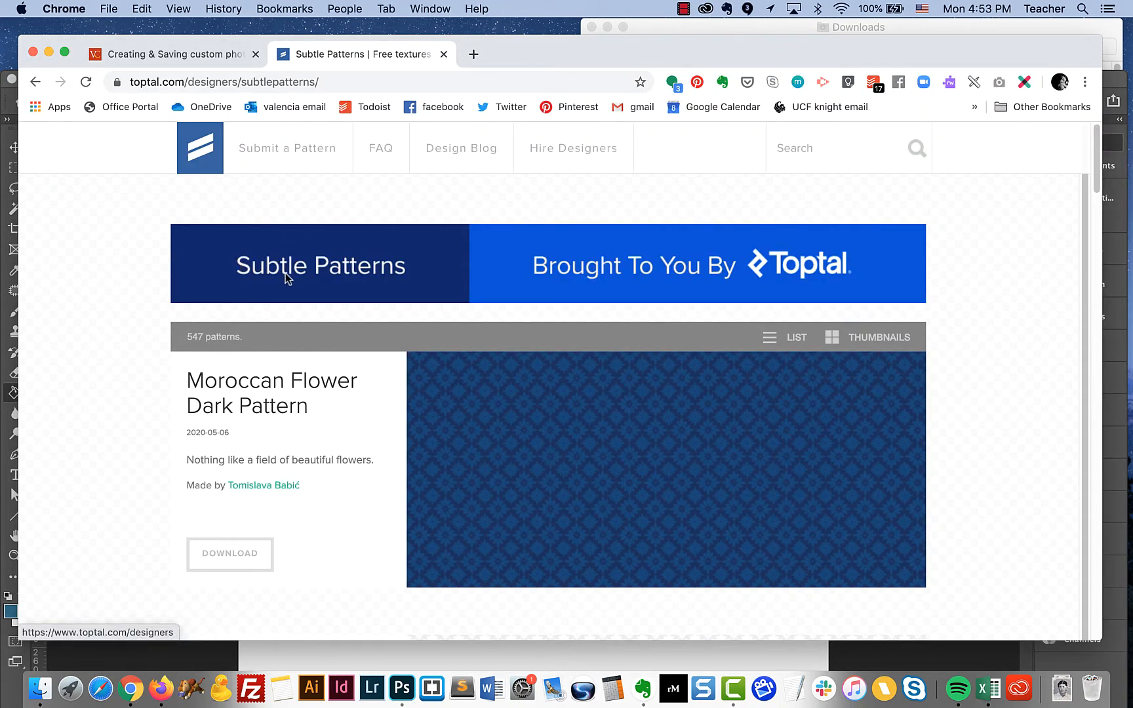
{"action": "left_click", "coordinate": [334, 82]}
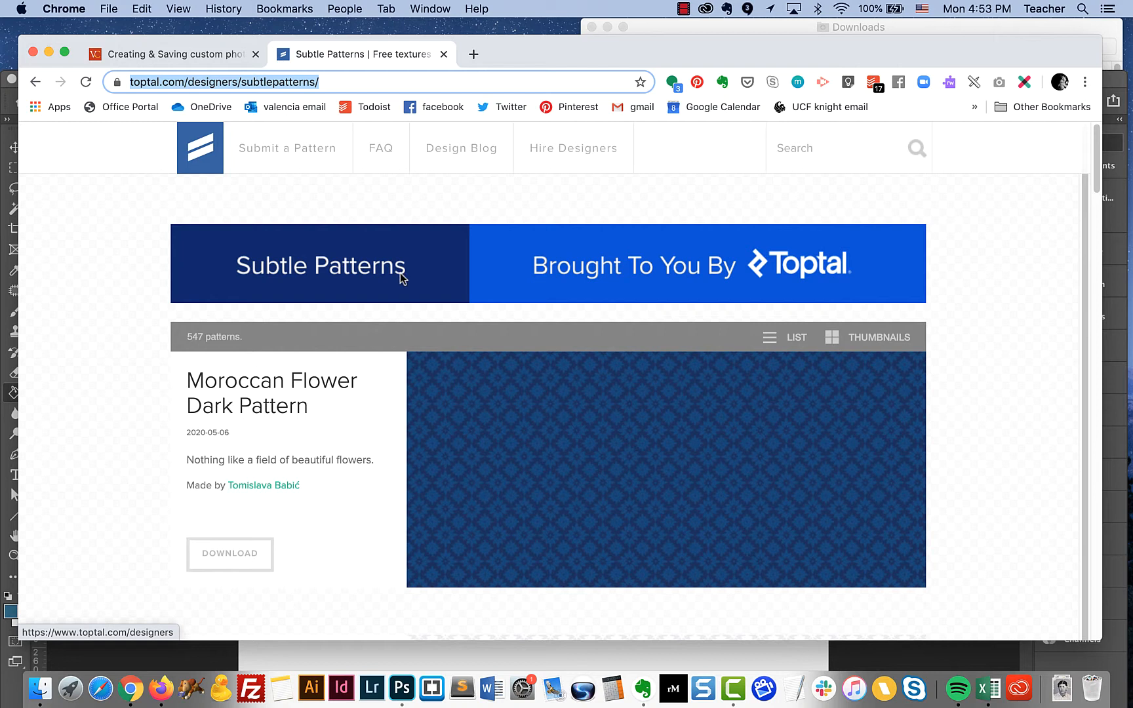
{"action": "scroll", "coordinate": [400, 273], "scroll_direction": "down", "scroll_amount": 1}
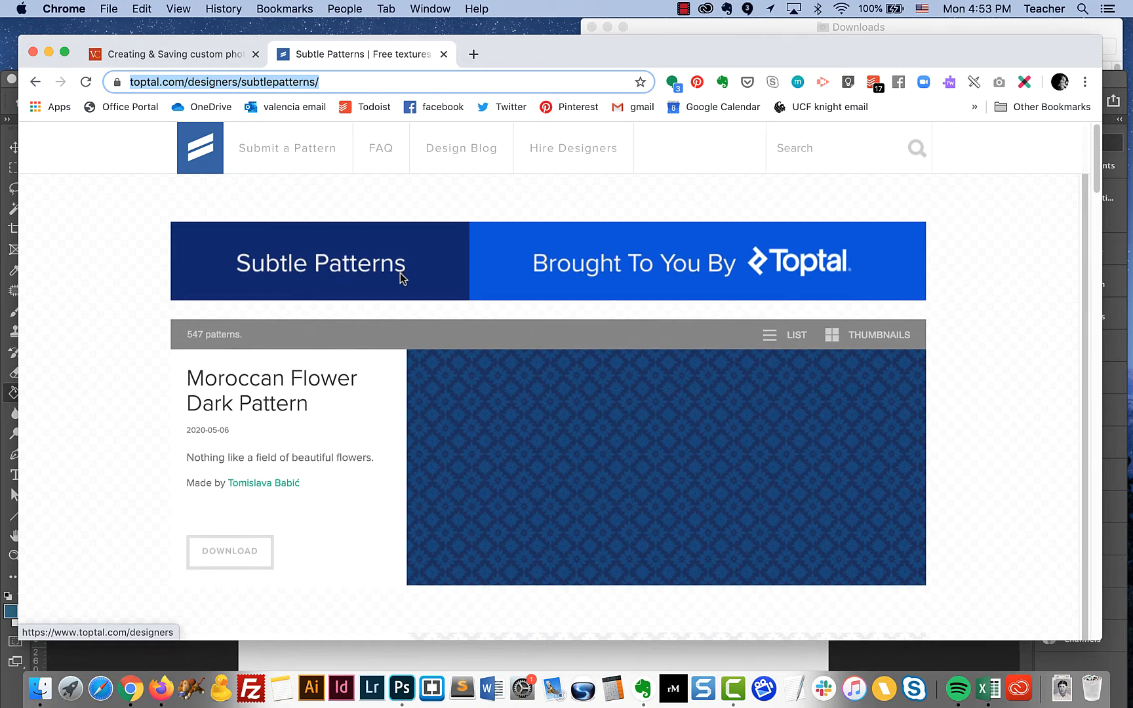
{"action": "scroll", "coordinate": [400, 273], "scroll_direction": "down", "scroll_amount": 1}
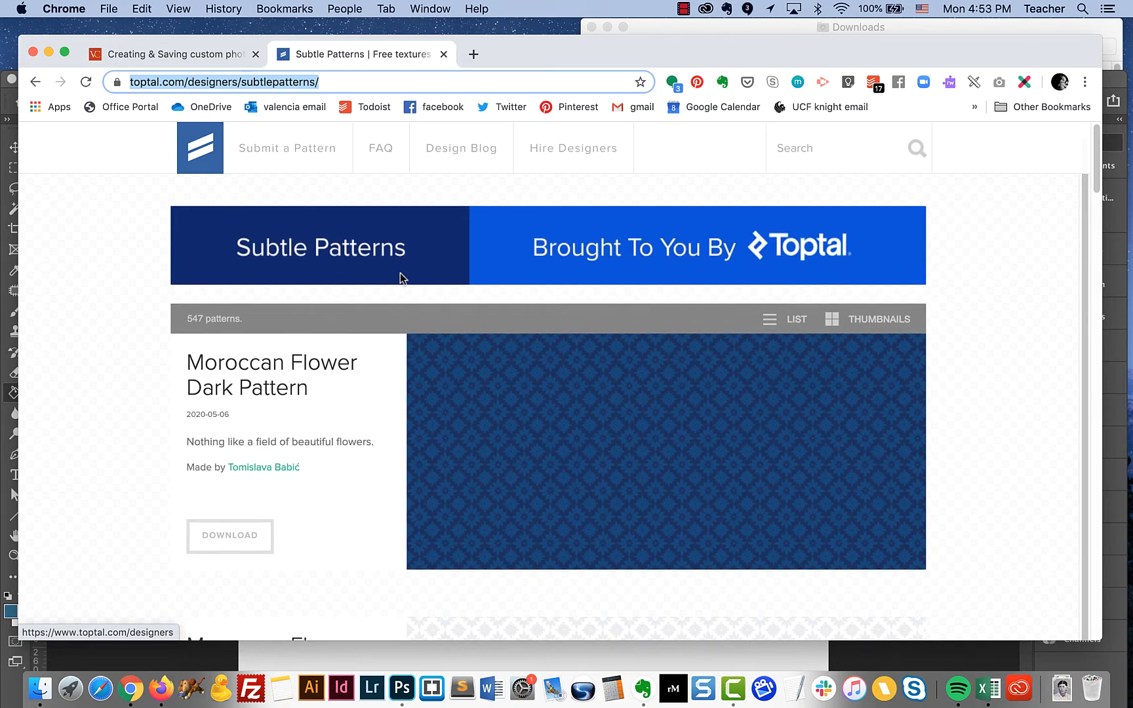
{"action": "scroll", "coordinate": [592, 465], "scroll_direction": "down", "scroll_amount": 5}
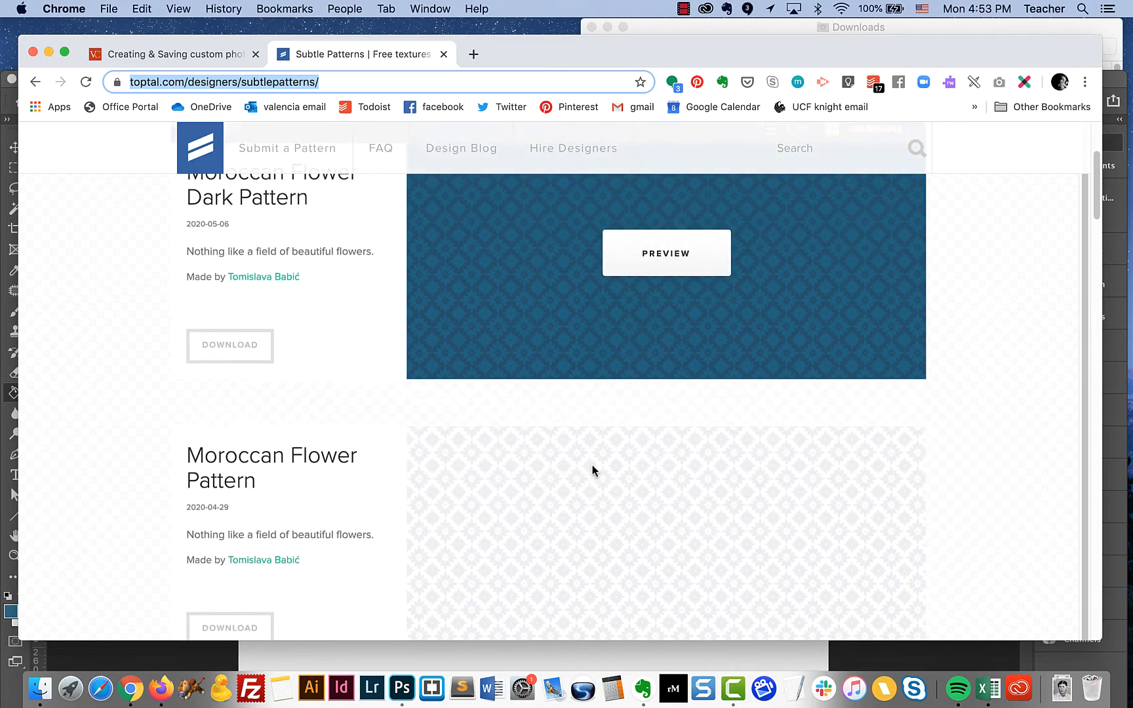
{"action": "scroll", "coordinate": [592, 465], "scroll_direction": "down", "scroll_amount": 10}
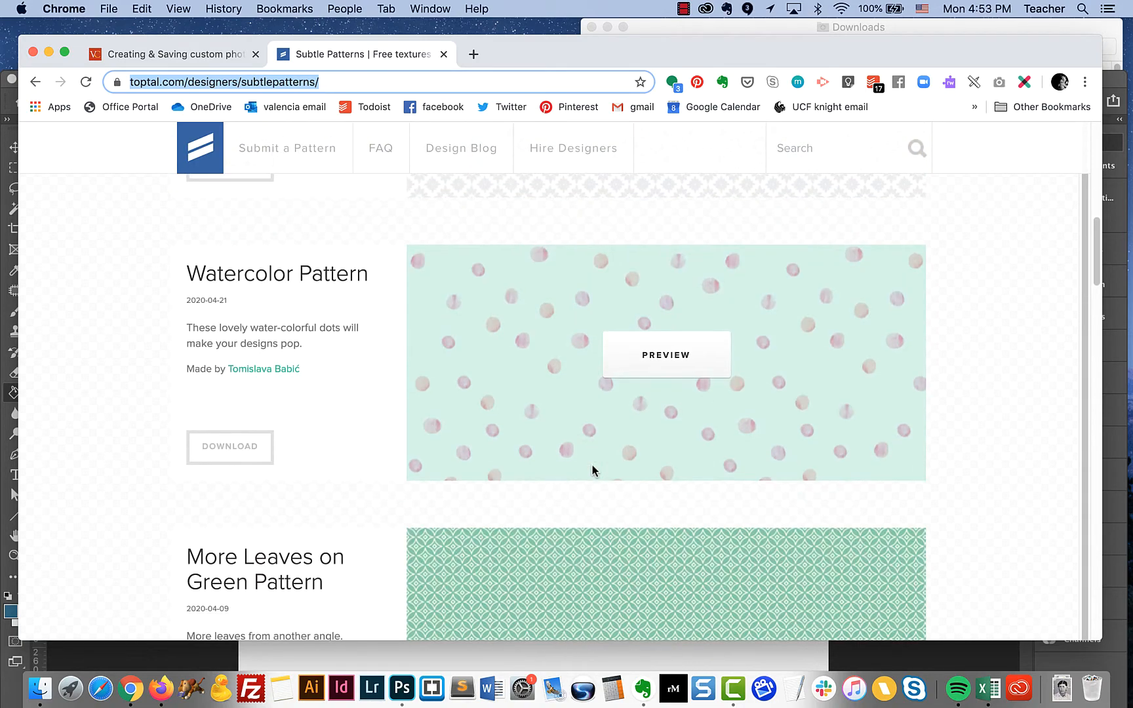
{"action": "scroll", "coordinate": [592, 465], "scroll_direction": "down", "scroll_amount": 5}
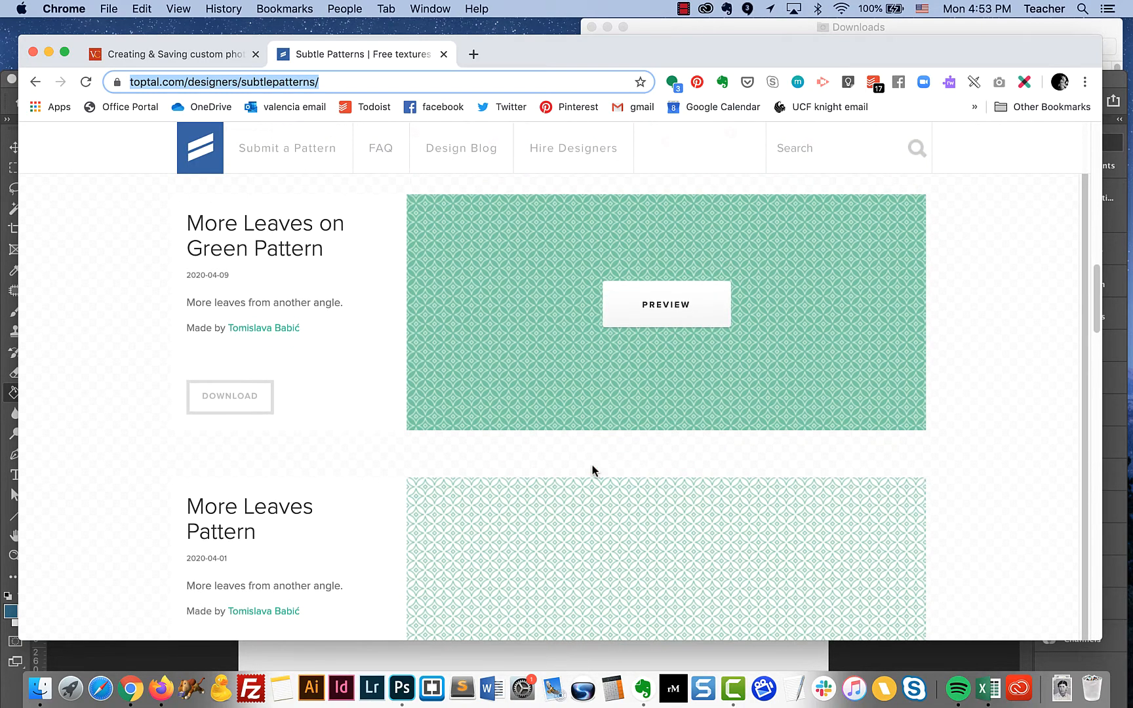
{"action": "scroll", "coordinate": [592, 470], "scroll_direction": "down", "scroll_amount": 2}
{"action": "scroll", "coordinate": [592, 470], "scroll_direction": "down", "scroll_amount": 8}
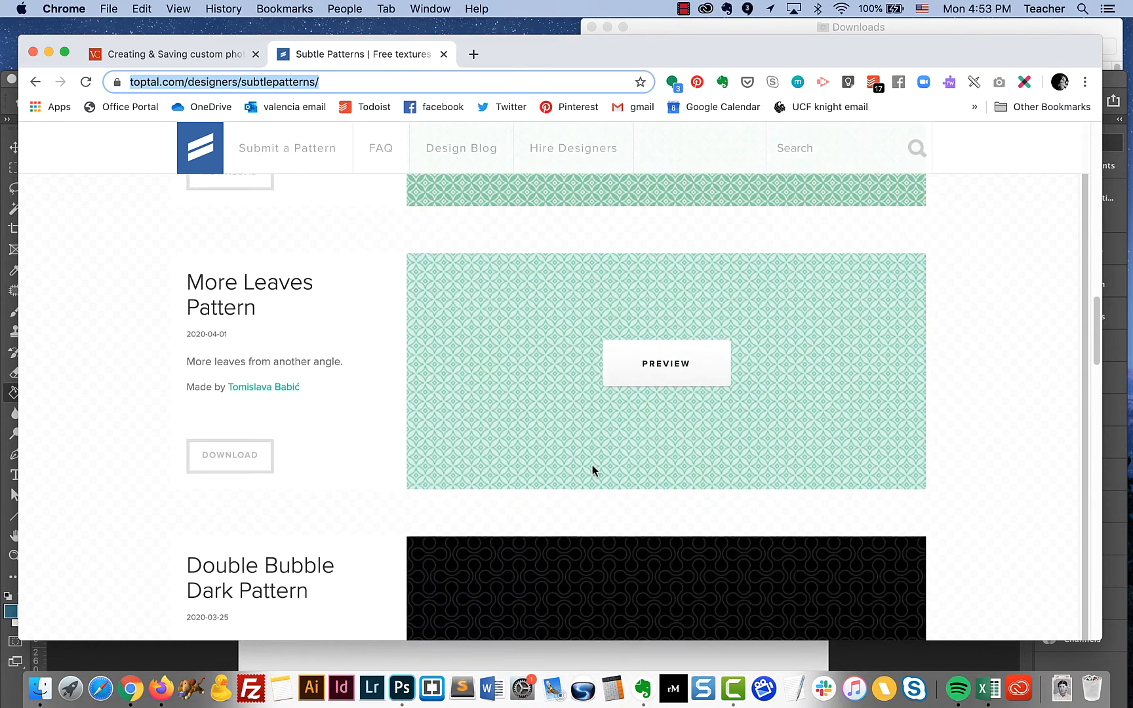
{"action": "scroll", "coordinate": [592, 470], "scroll_direction": "down", "scroll_amount": 4}
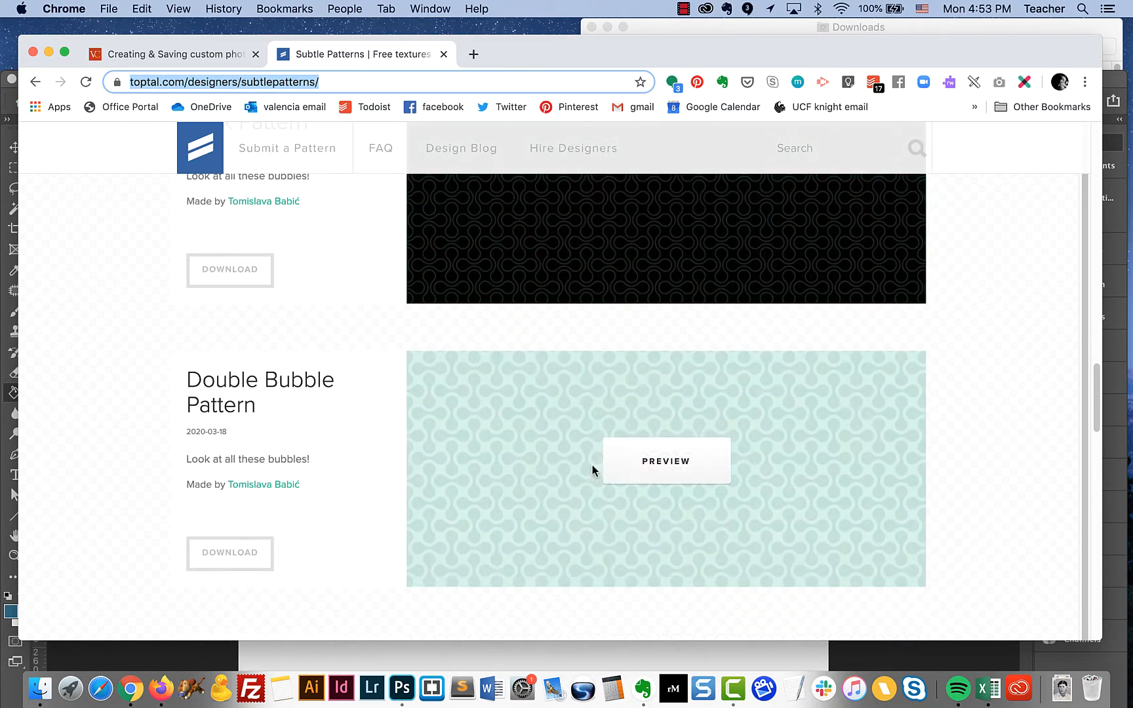
{"action": "scroll", "coordinate": [592, 470], "scroll_direction": "down", "scroll_amount": 1}
{"action": "scroll", "coordinate": [592, 471], "scroll_direction": "down", "scroll_amount": 6}
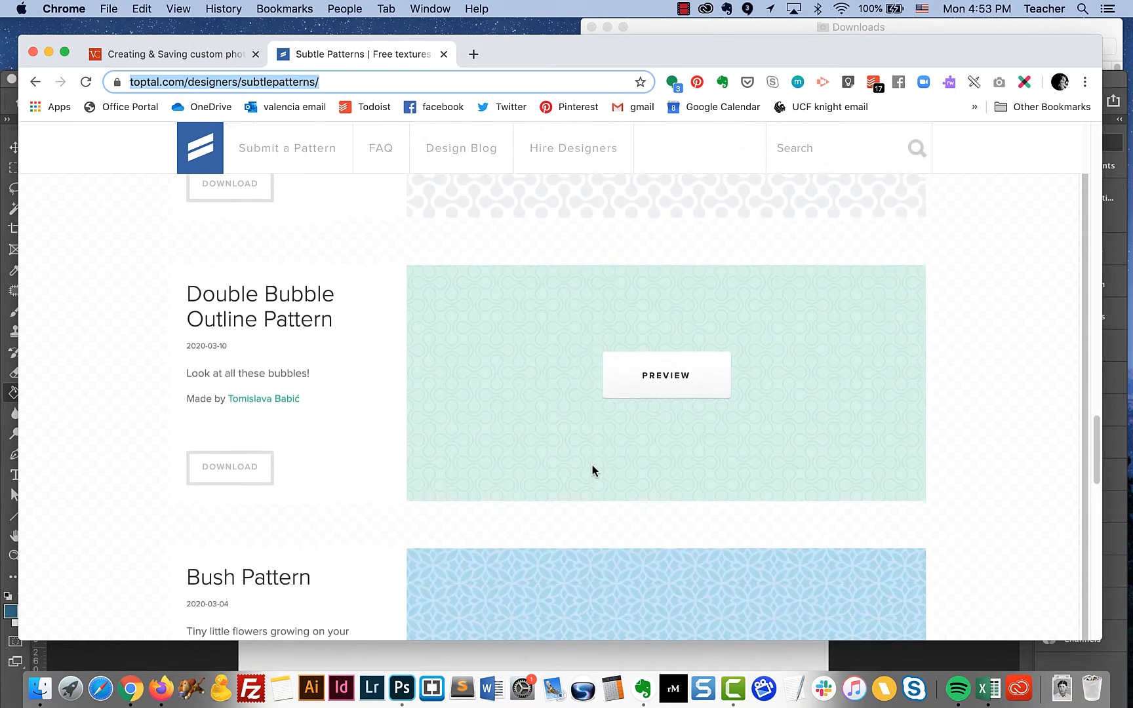
{"action": "scroll", "coordinate": [592, 467], "scroll_direction": "down", "scroll_amount": 3}
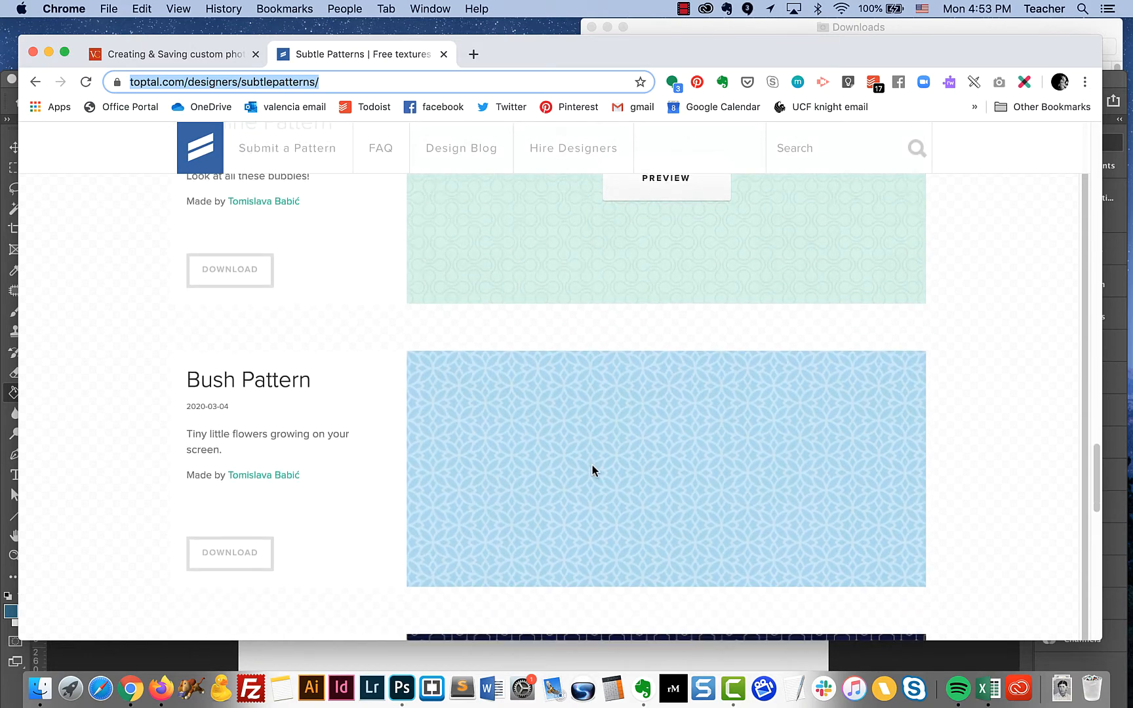
{"action": "scroll", "coordinate": [592, 467], "scroll_direction": "up", "scroll_amount": 1}
{"action": "scroll", "coordinate": [592, 467], "scroll_direction": "up", "scroll_amount": 6}
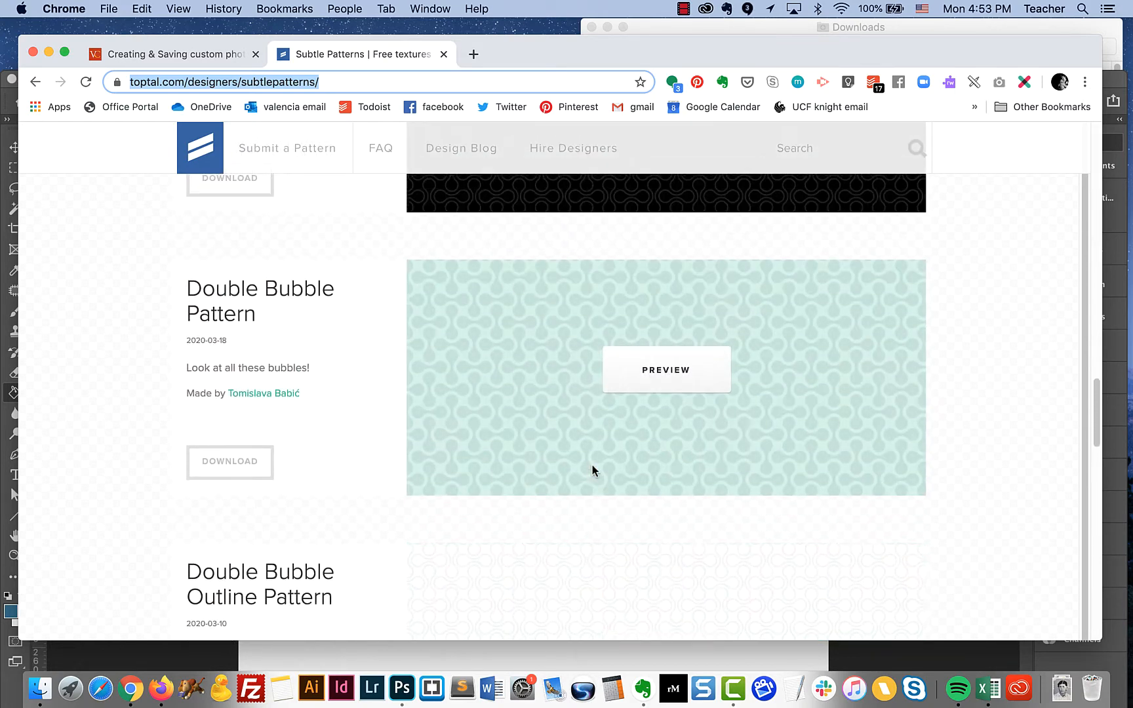
{"action": "left_click", "coordinate": [1001, 336]}
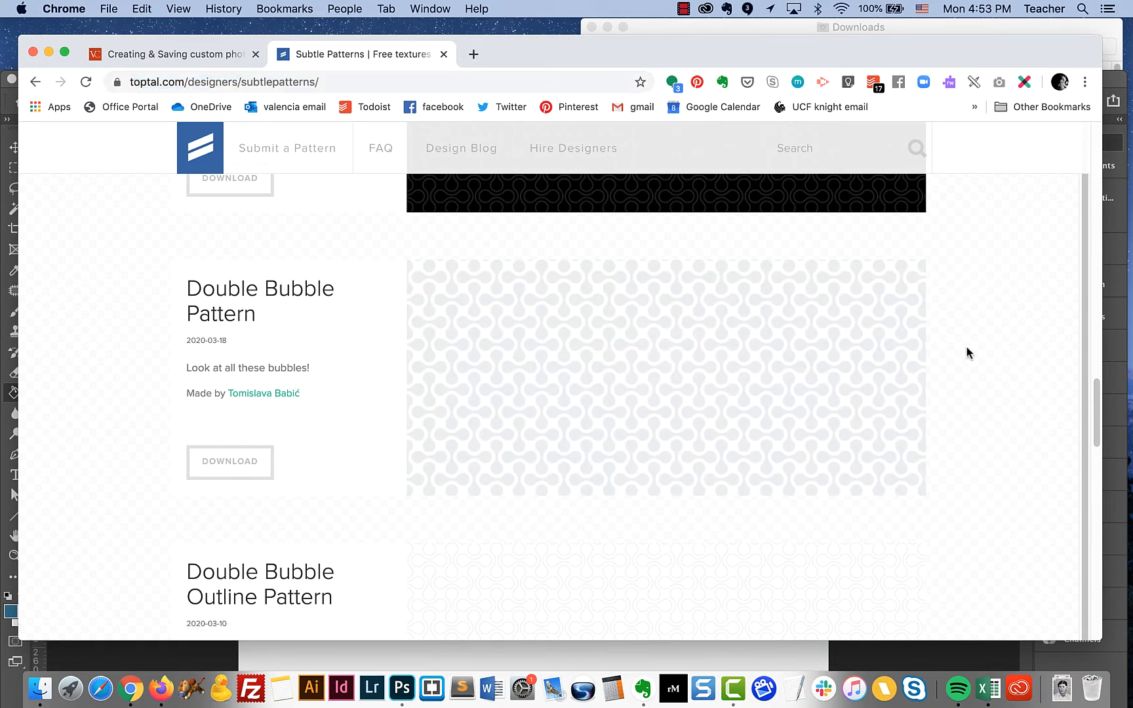
{"action": "mouse_move", "coordinate": [683, 263]}
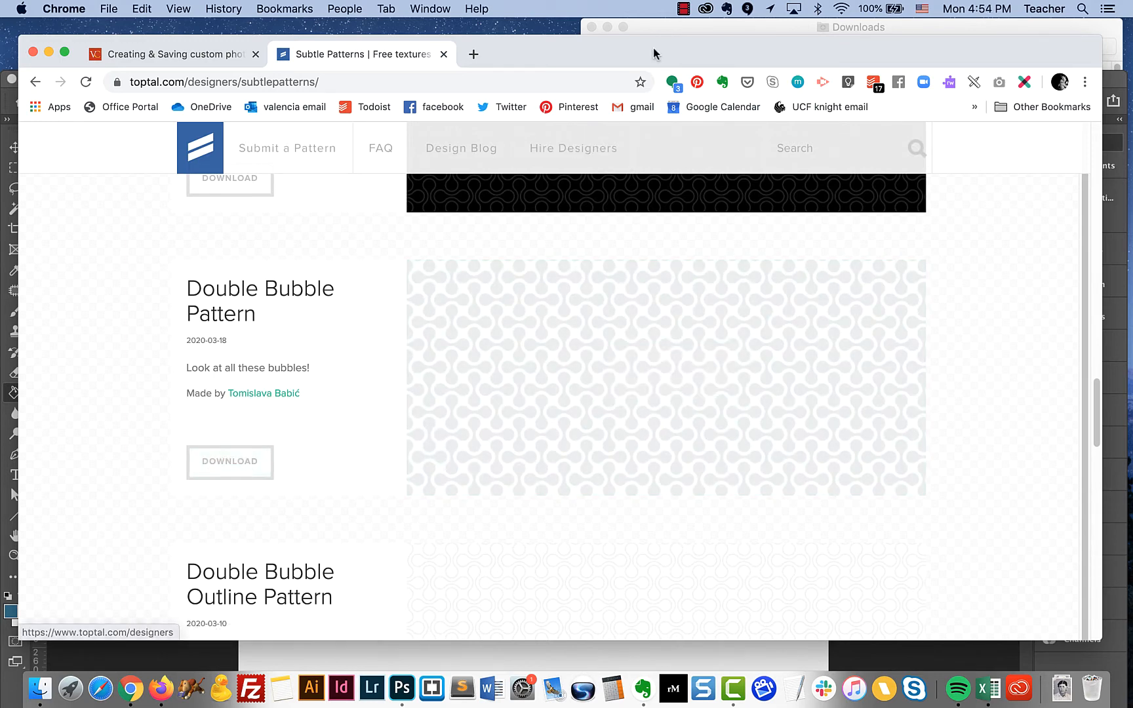
Switch to Finder and open cheap_diagonal_fabric.png from the cheap_diagonal_fabric folder in Downloads in Photoshop
{"action": "left_click", "coordinate": [661, 25]}
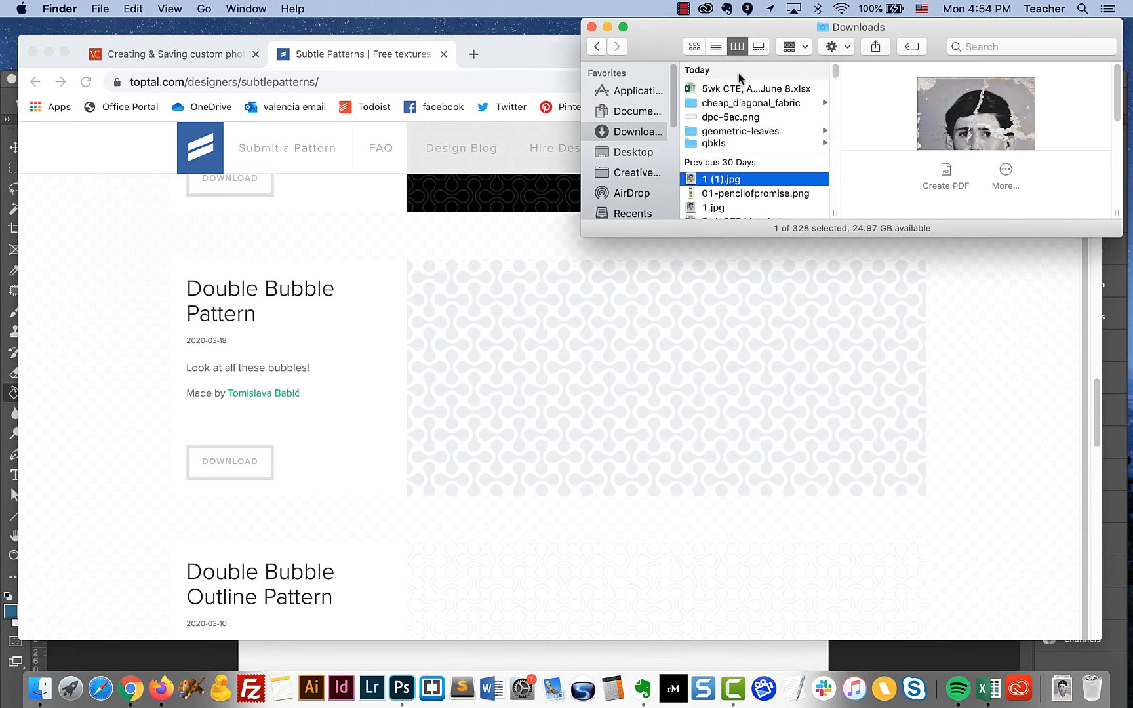
{"action": "left_click", "coordinate": [735, 103]}
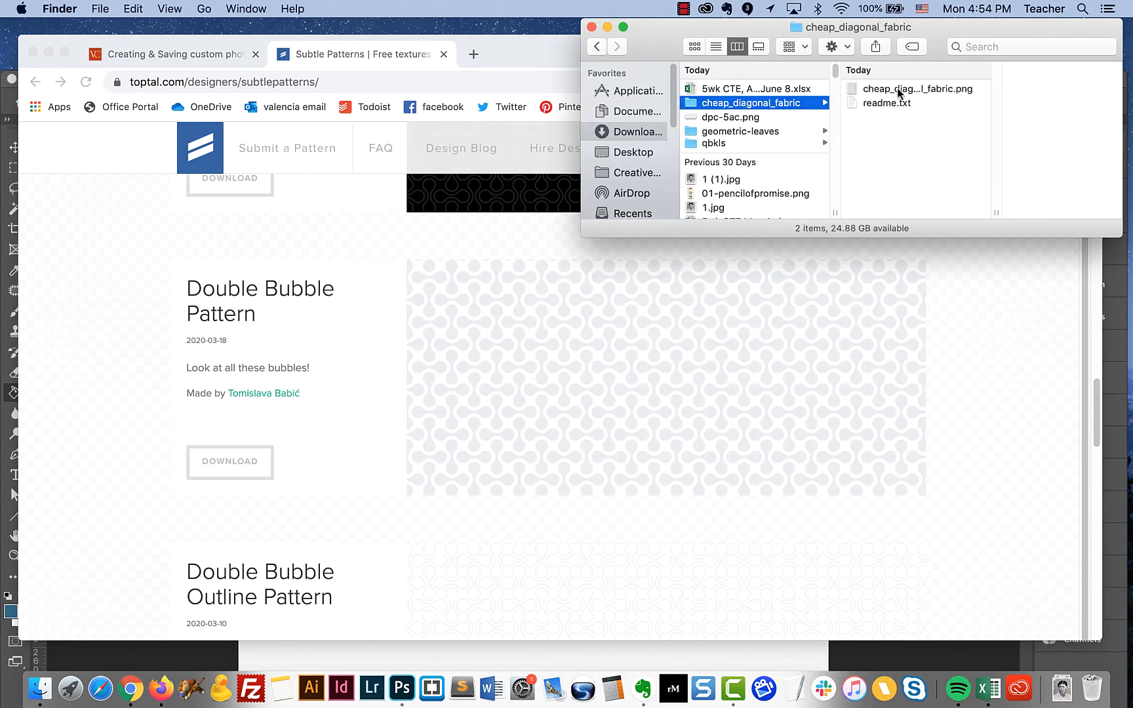
{"action": "left_click_drag", "start_coordinate": [898, 88], "coordinate": [402, 685]}
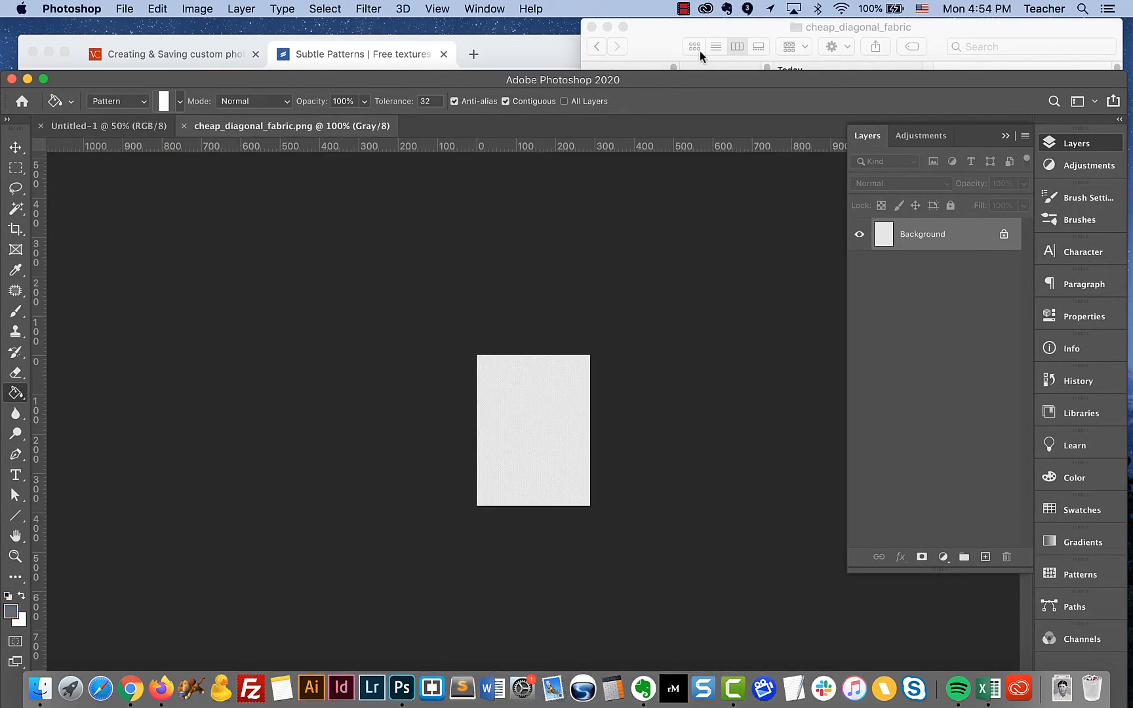
Return to Finder and open geometric-leaves.png from the geometric-leaves download folder in Photoshop
{"action": "left_click", "coordinate": [703, 28]}
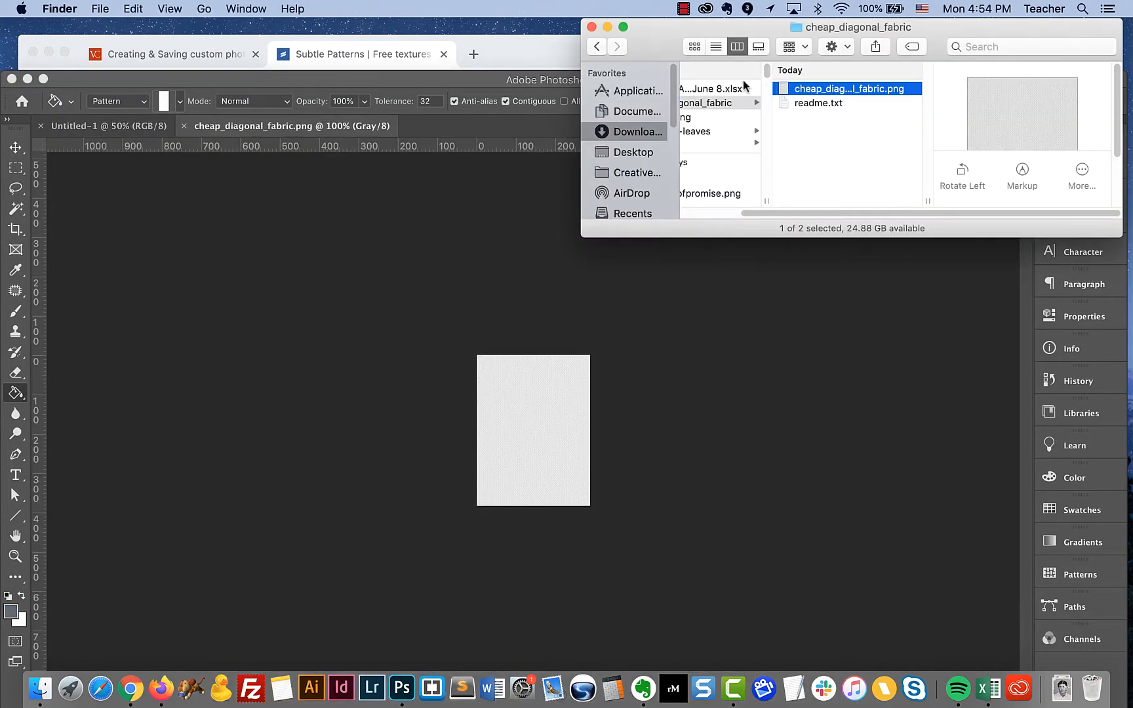
{"action": "left_click", "coordinate": [716, 136]}
{"action": "left_click_drag", "start_coordinate": [856, 92], "coordinate": [402, 687]}
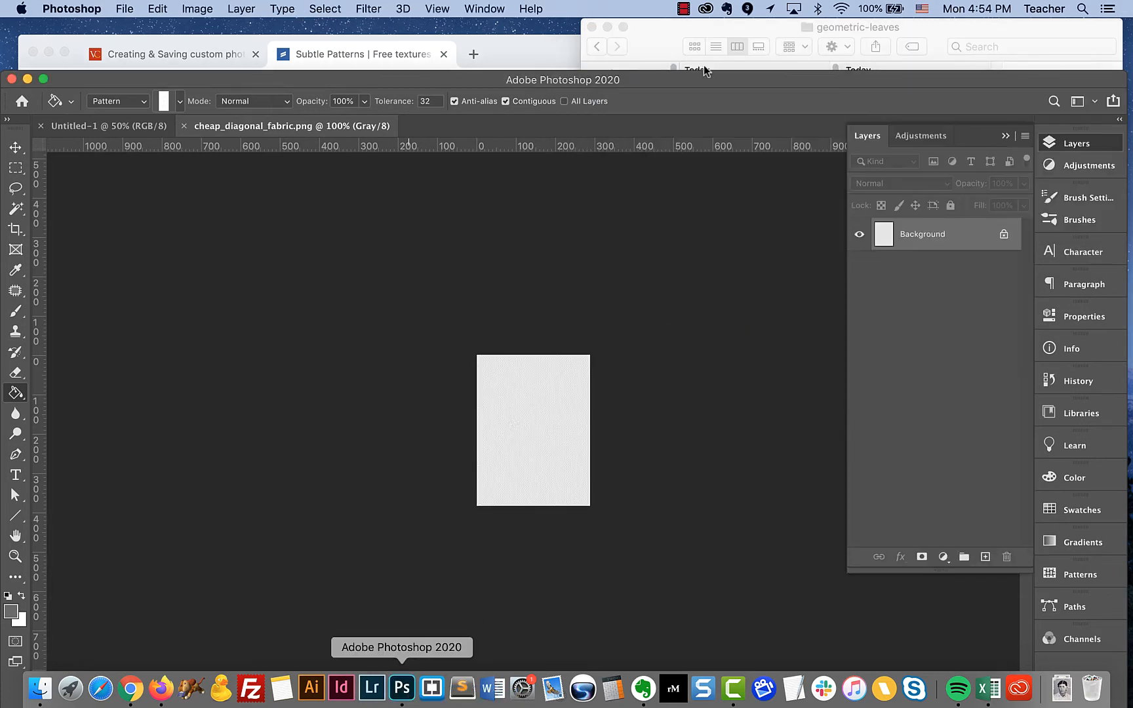
Return to Finder and open qbkls.png from the qbkls download folder in Photoshop
{"action": "left_click", "coordinate": [790, 28]}
{"action": "left_click", "coordinate": [764, 144]}
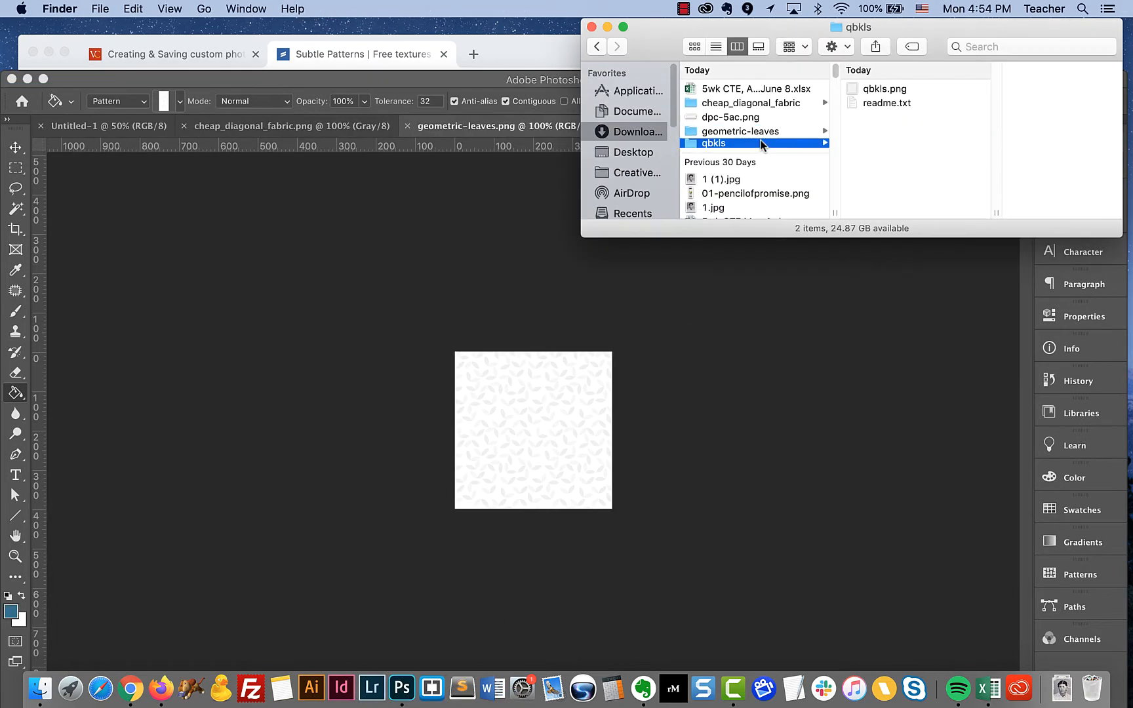
{"action": "left_click_drag", "start_coordinate": [852, 89], "coordinate": [402, 687]}
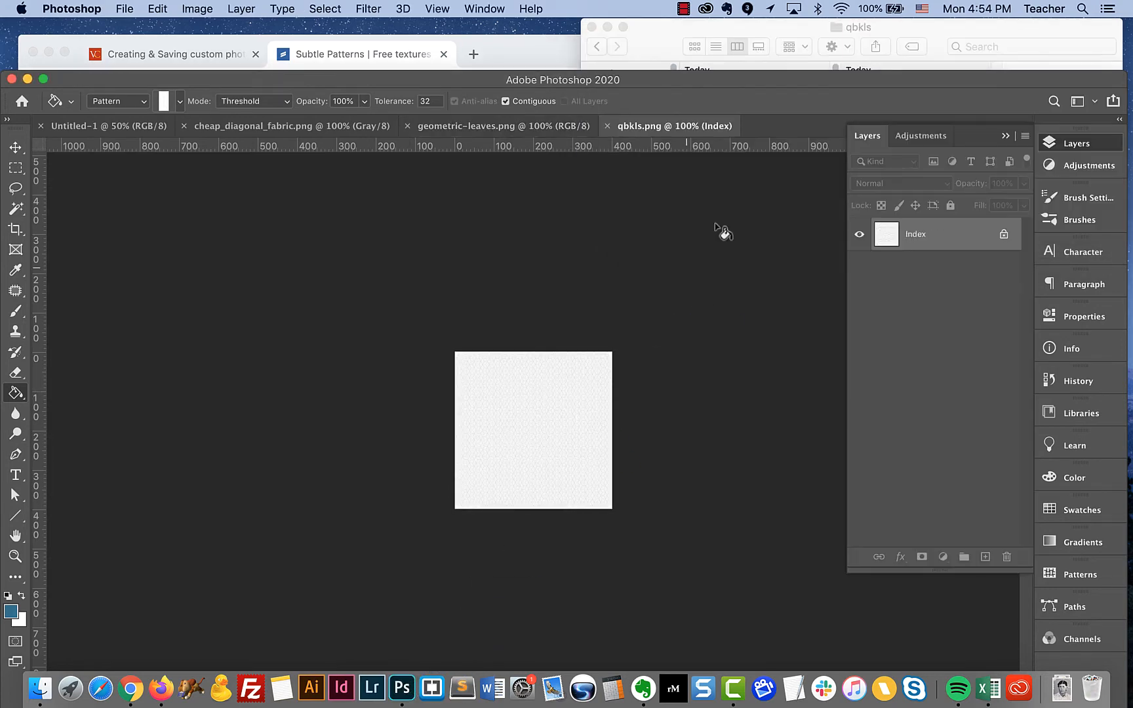
Select the entire canvas of the qbkls.png image
{"action": "key", "text": "super+equal"}
{"action": "key", "text": "super+equal"}
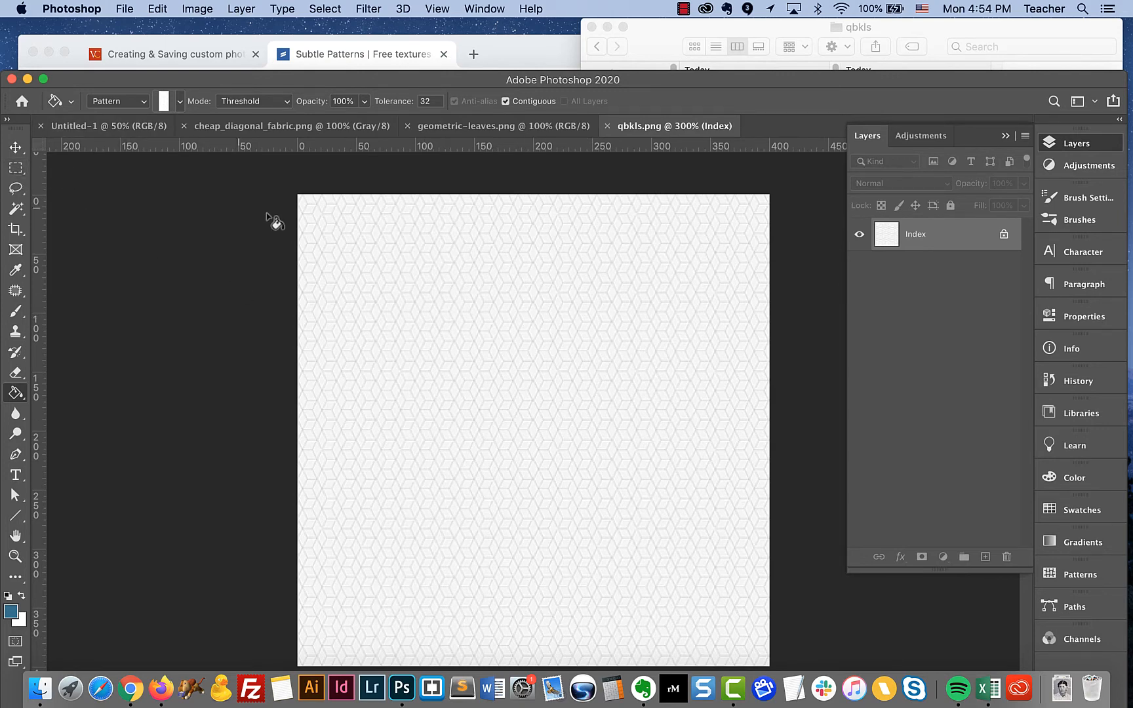
{"action": "left_click", "coordinate": [16, 147]}
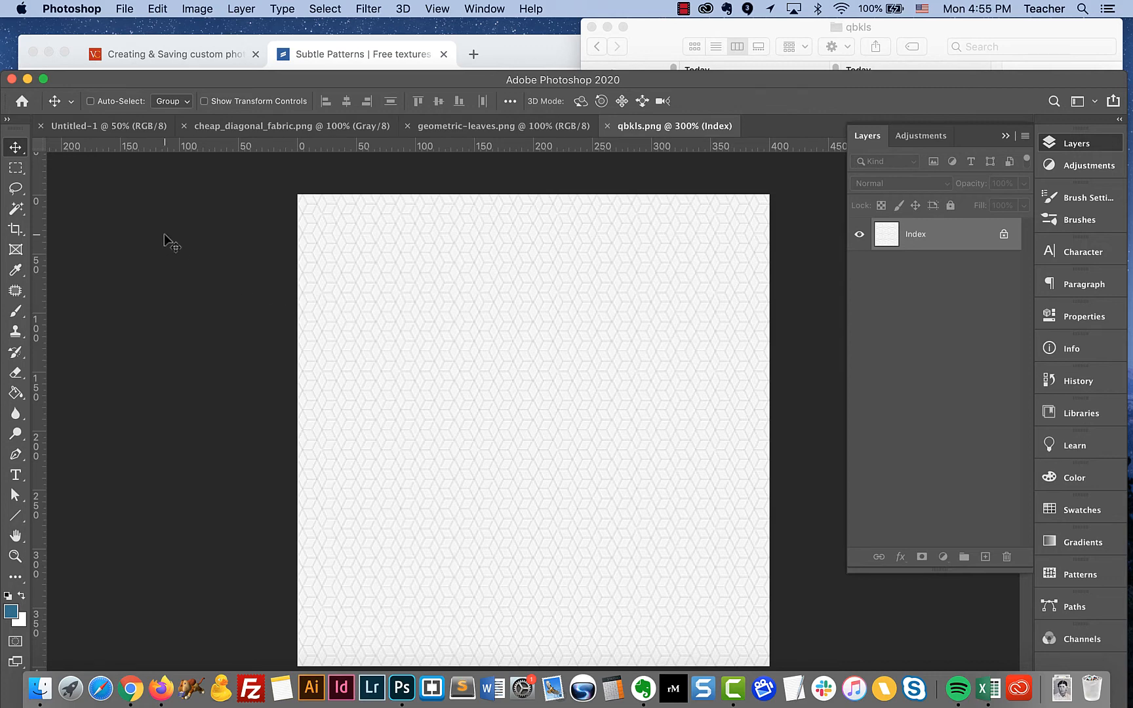
{"action": "key", "text": "super+a"}
{"action": "left_click_drag", "start_coordinate": [341, 80], "coordinate": [334, 25]}
{"action": "left_click", "coordinate": [325, 9]}
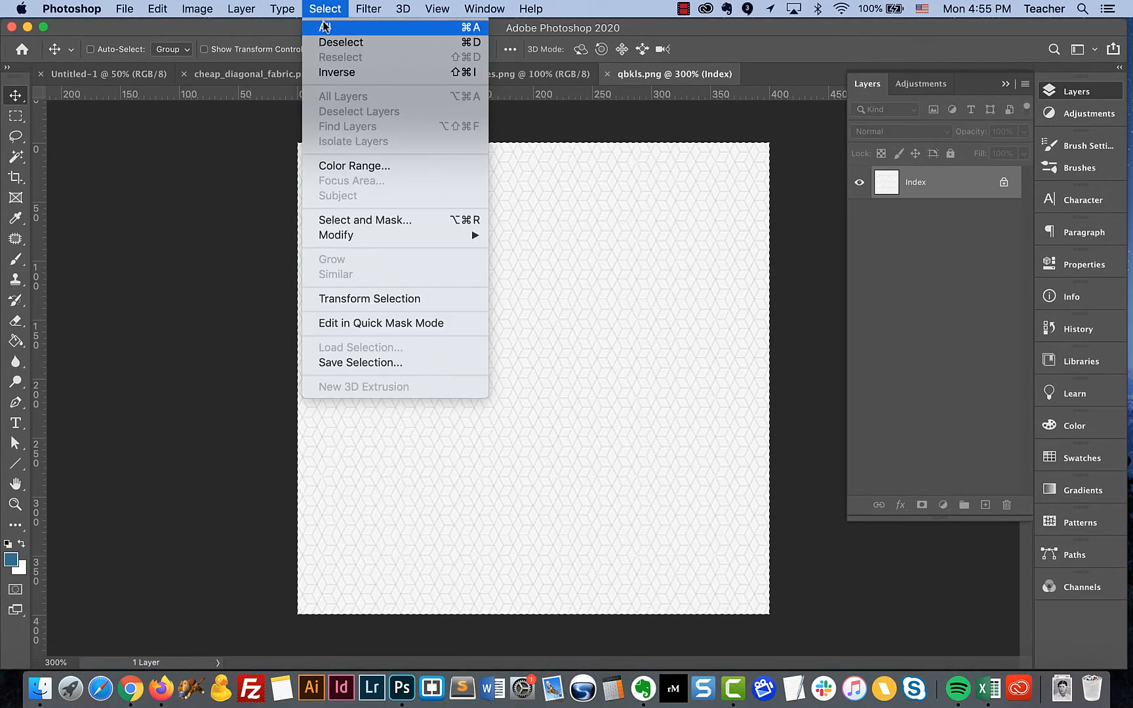
{"action": "left_click", "coordinate": [339, 32]}
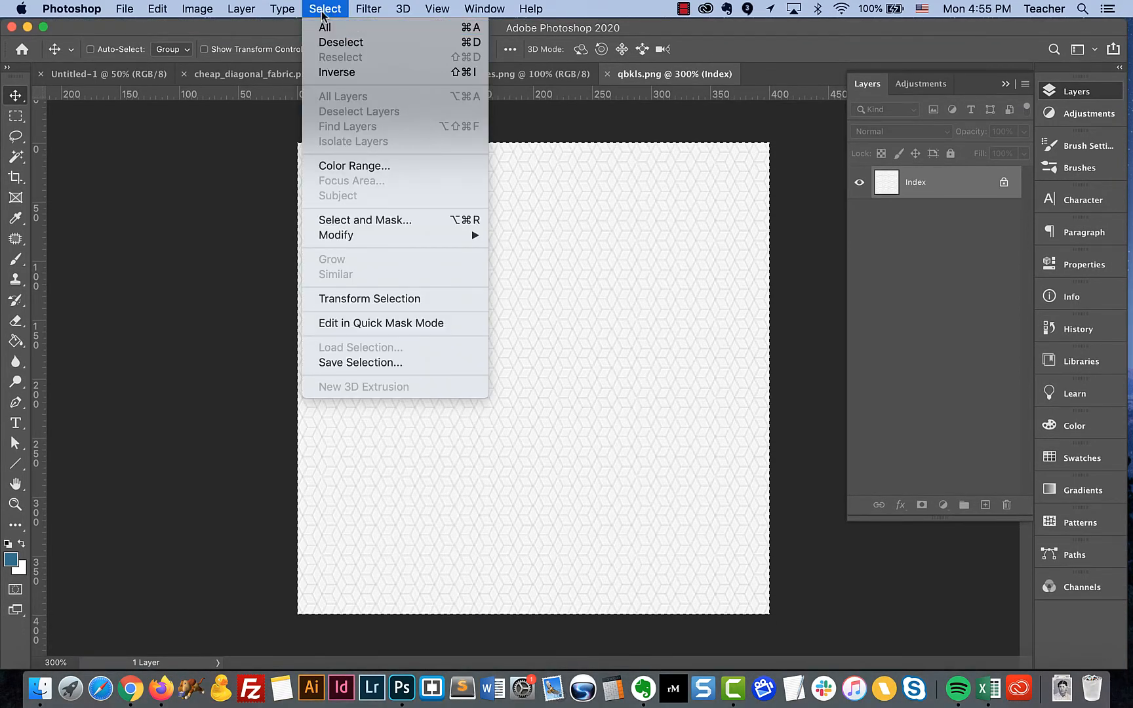
Define the selected qbkls image as a pattern, keeping the name qbkls.png
{"action": "left_click", "coordinate": [154, 8]}
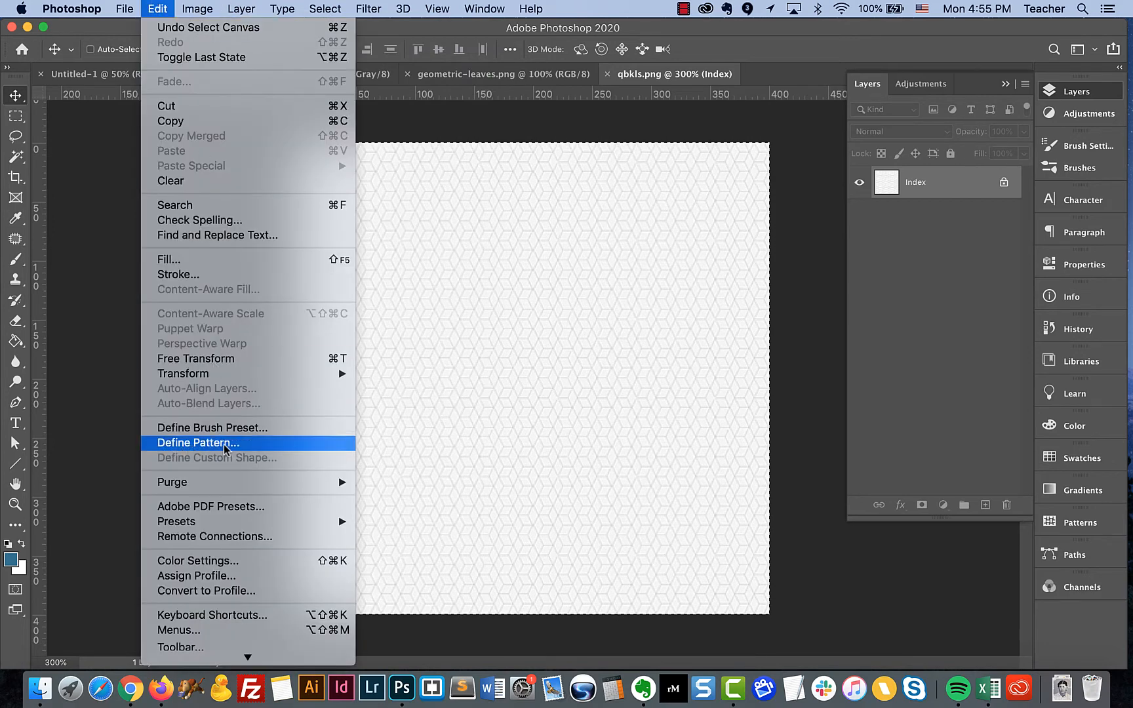
{"action": "left_click", "coordinate": [177, 444]}
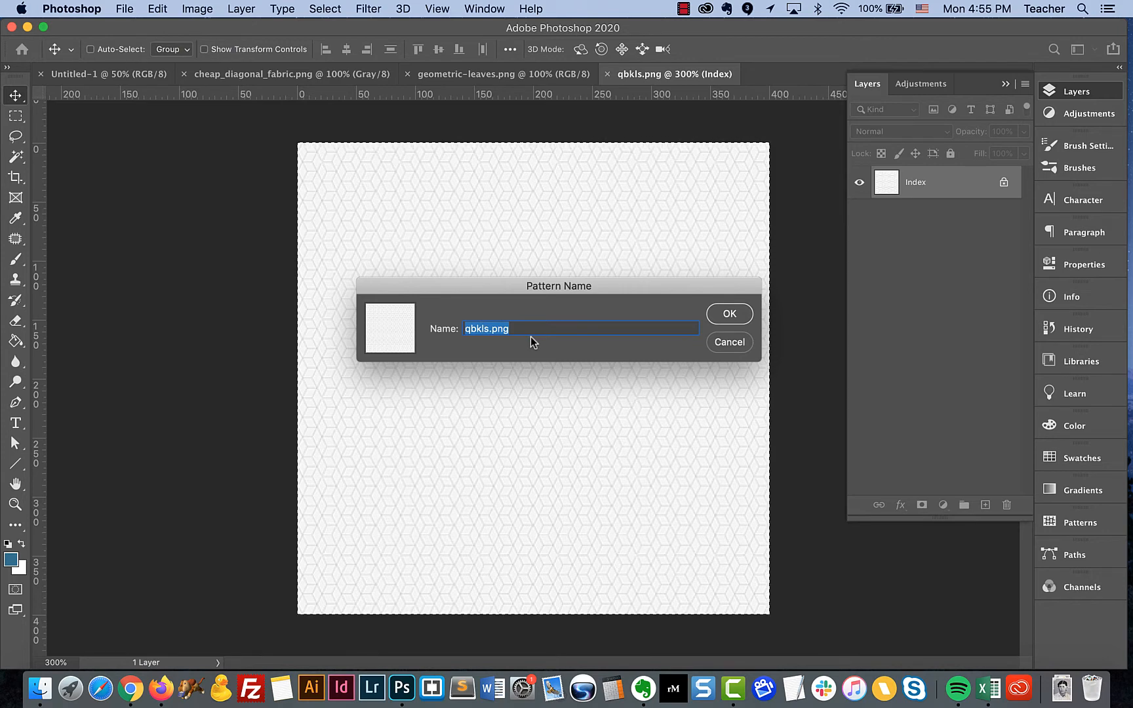
{"action": "left_click", "coordinate": [725, 320]}
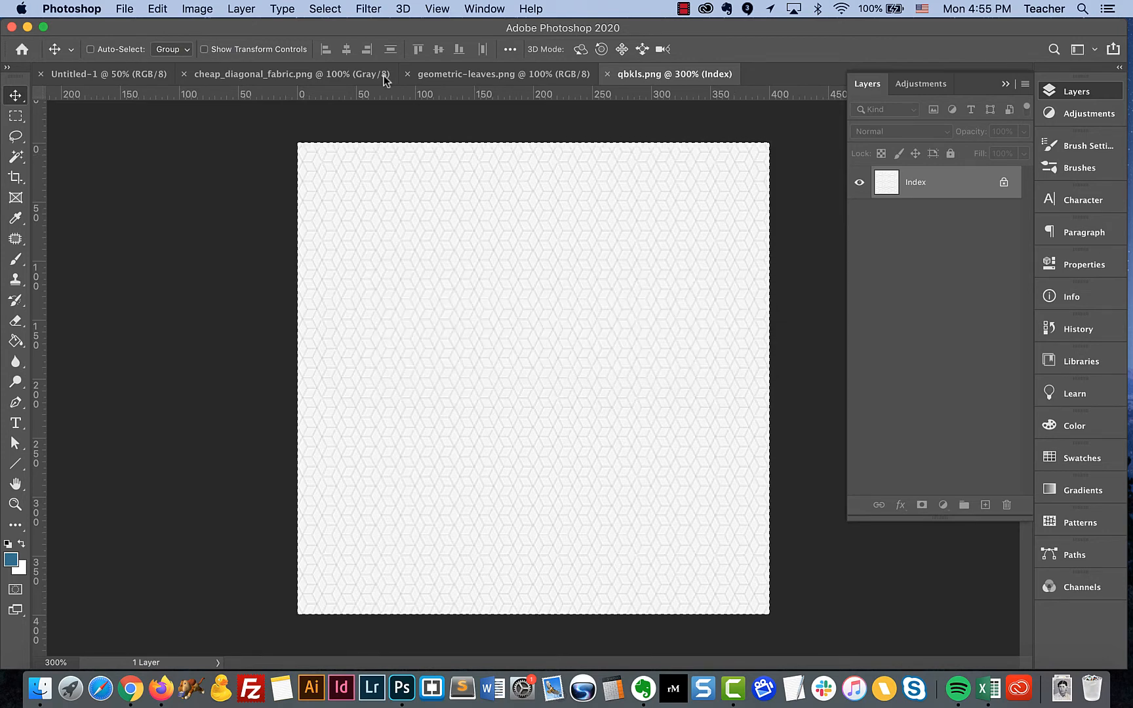
Add a new empty layer above the Background in the Untitled-1 document
{"action": "left_click", "coordinate": [143, 75]}
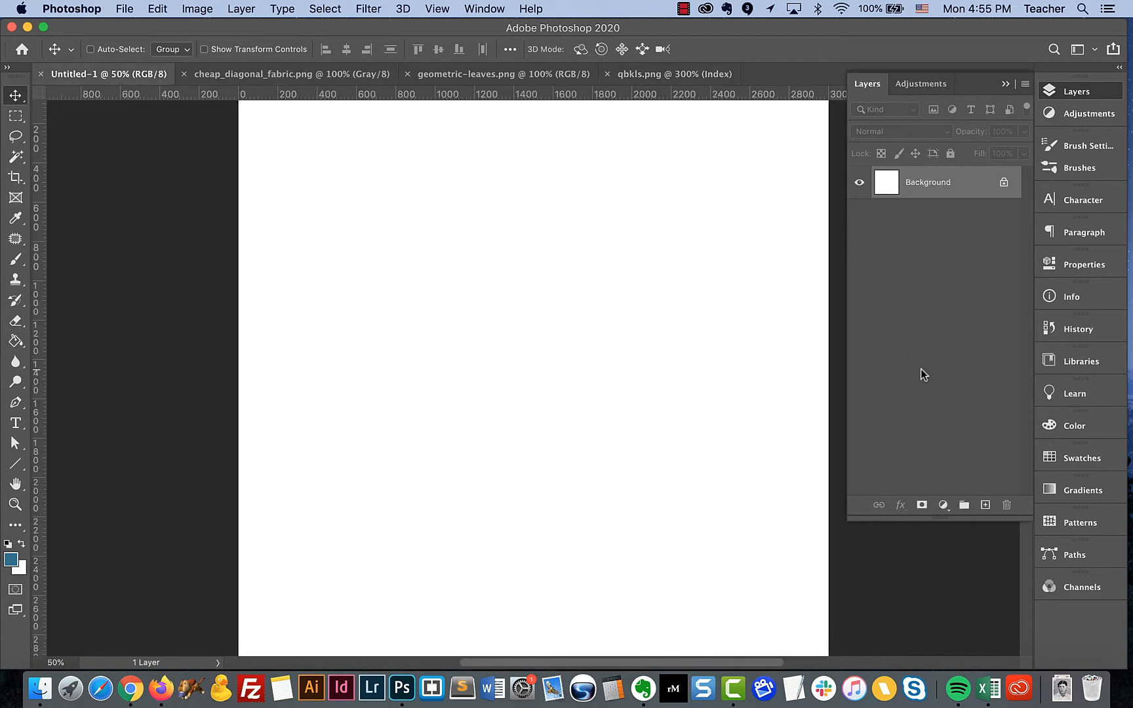
{"action": "left_click", "coordinate": [985, 505]}
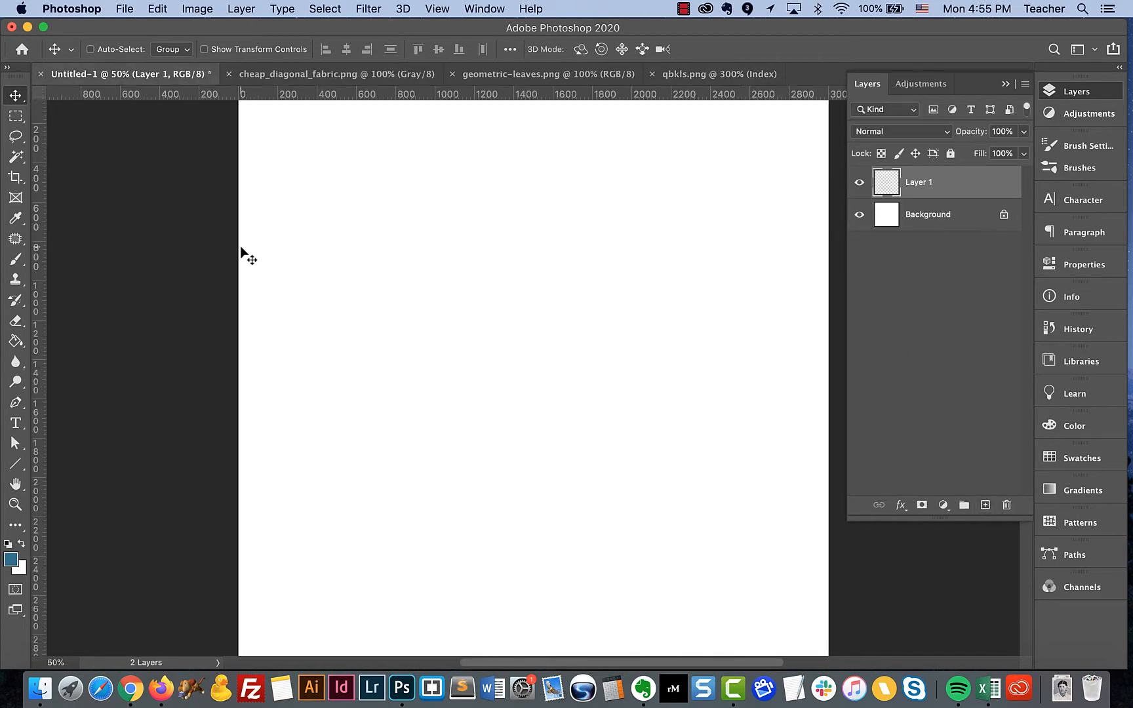
Activate the Paint Bucket tool with Pattern as its fill source and choose the qbkls pattern
{"action": "left_click", "coordinate": [19, 349]}
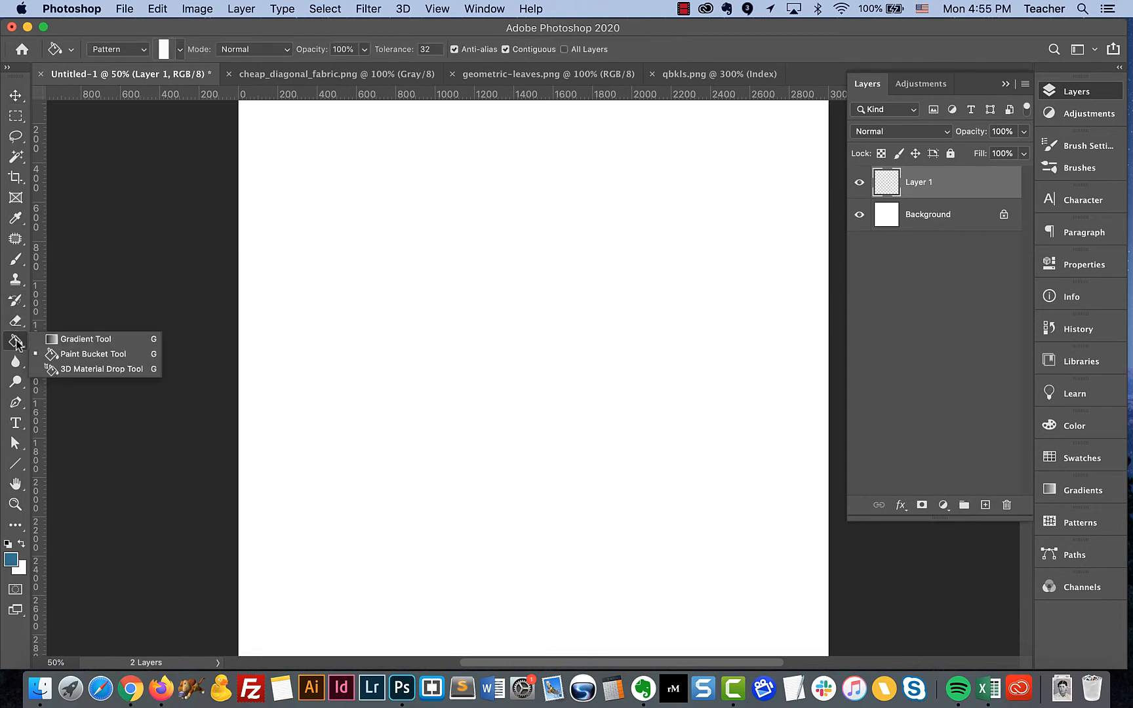
{"action": "left_click", "coordinate": [57, 356]}
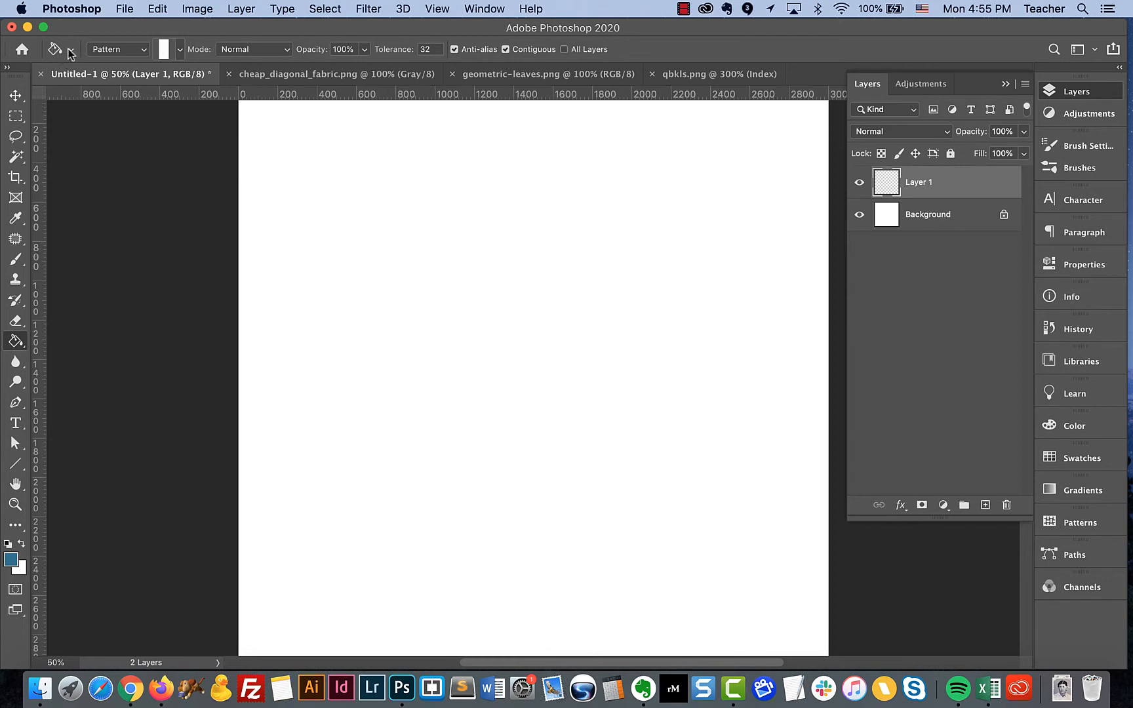
{"action": "left_click", "coordinate": [126, 50]}
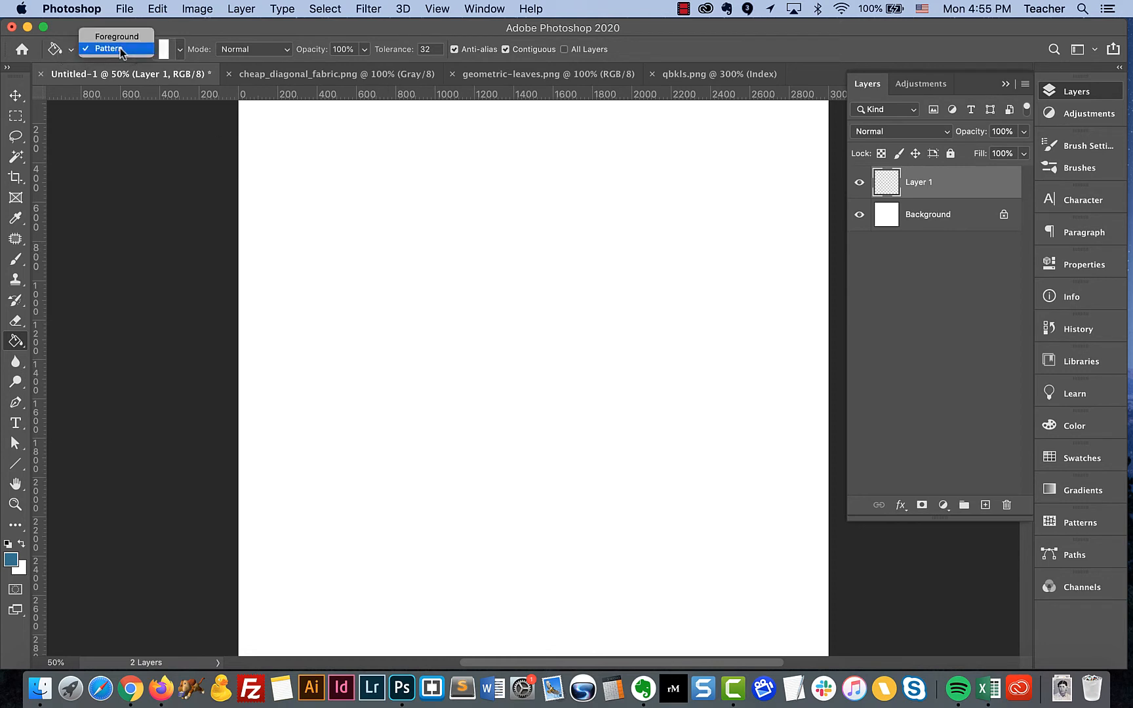
{"action": "left_click", "coordinate": [121, 48]}
{"action": "left_click", "coordinate": [179, 50]}
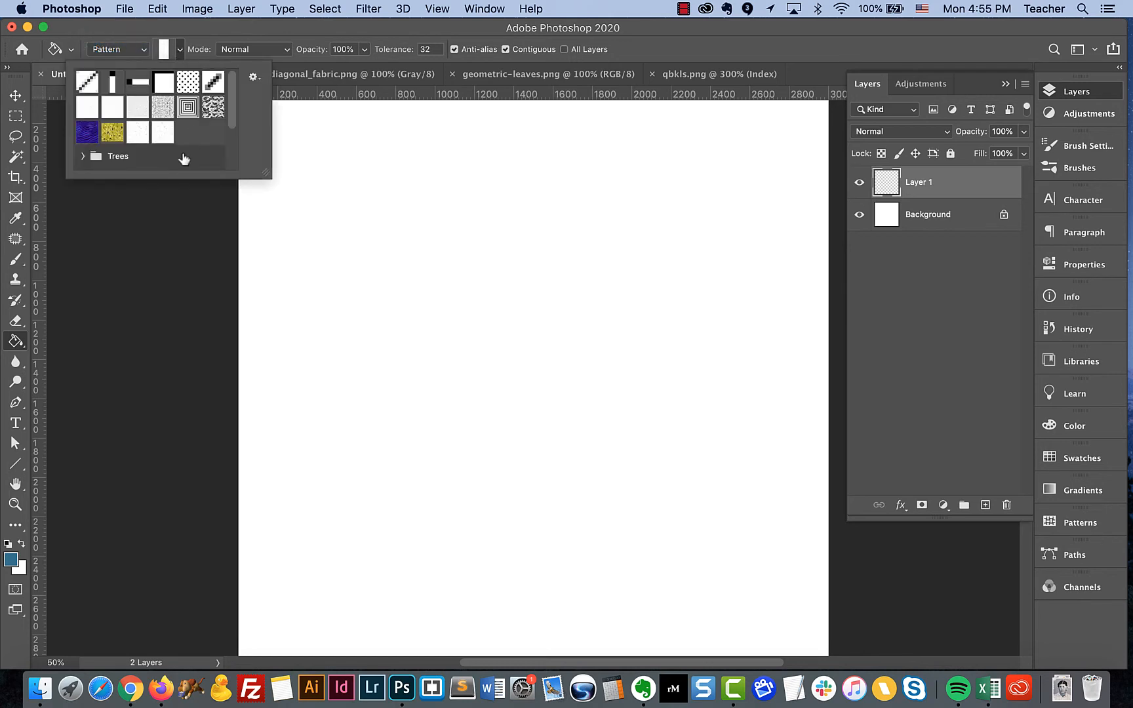
{"action": "scroll", "coordinate": [168, 138], "scroll_direction": "down", "scroll_amount": 3}
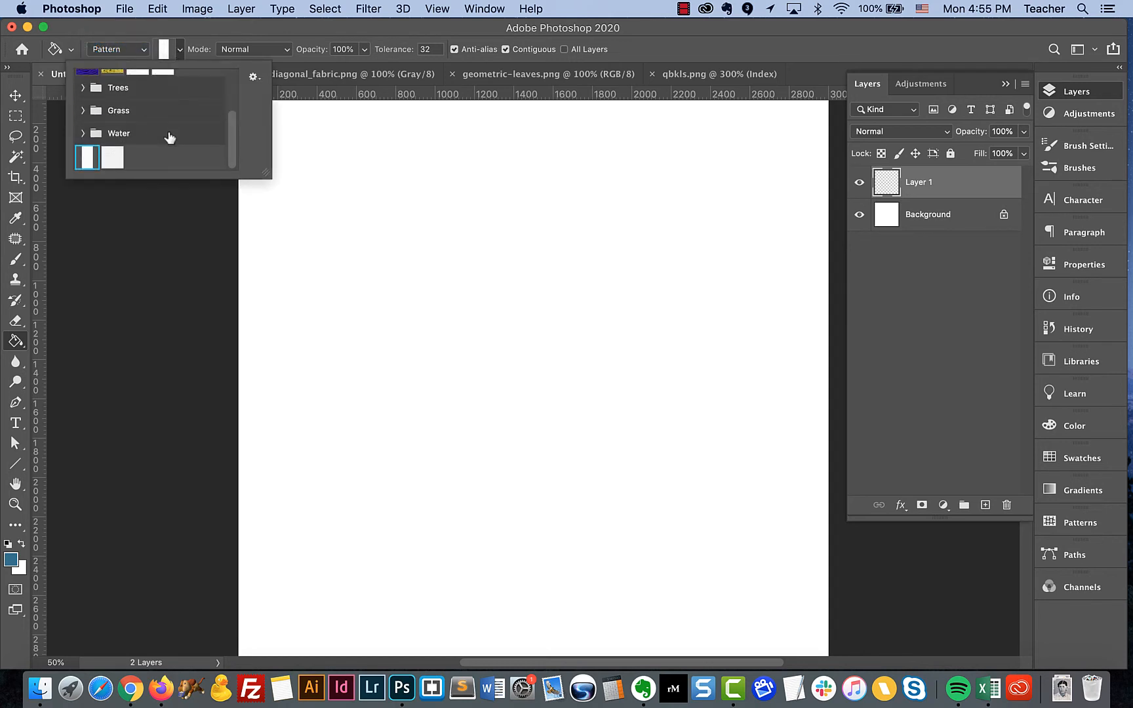
{"action": "left_click", "coordinate": [113, 158]}
{"action": "left_click", "coordinate": [279, 26]}
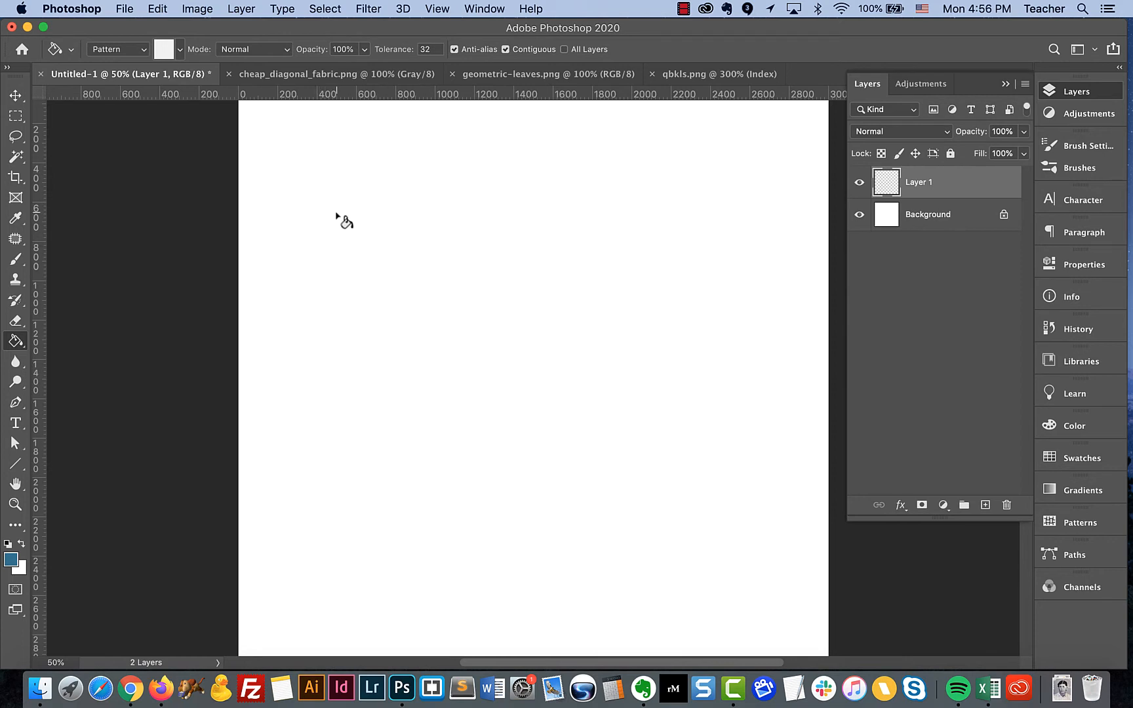
Try filling the whole of Layer 1 with the qbkls pattern, inspect it up close, and undo the fill
{"action": "left_click", "coordinate": [611, 204]}
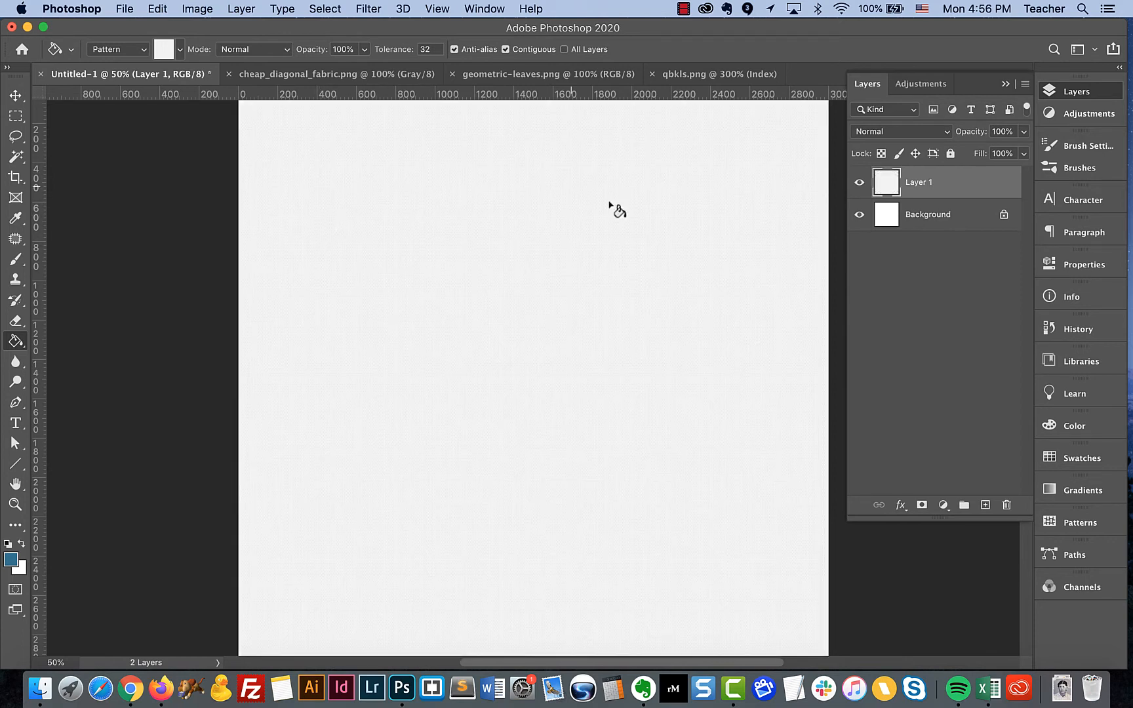
{"action": "key", "text": "super+plus"}
{"action": "key", "text": "super+plus"}
{"action": "key", "text": "super+plus"}
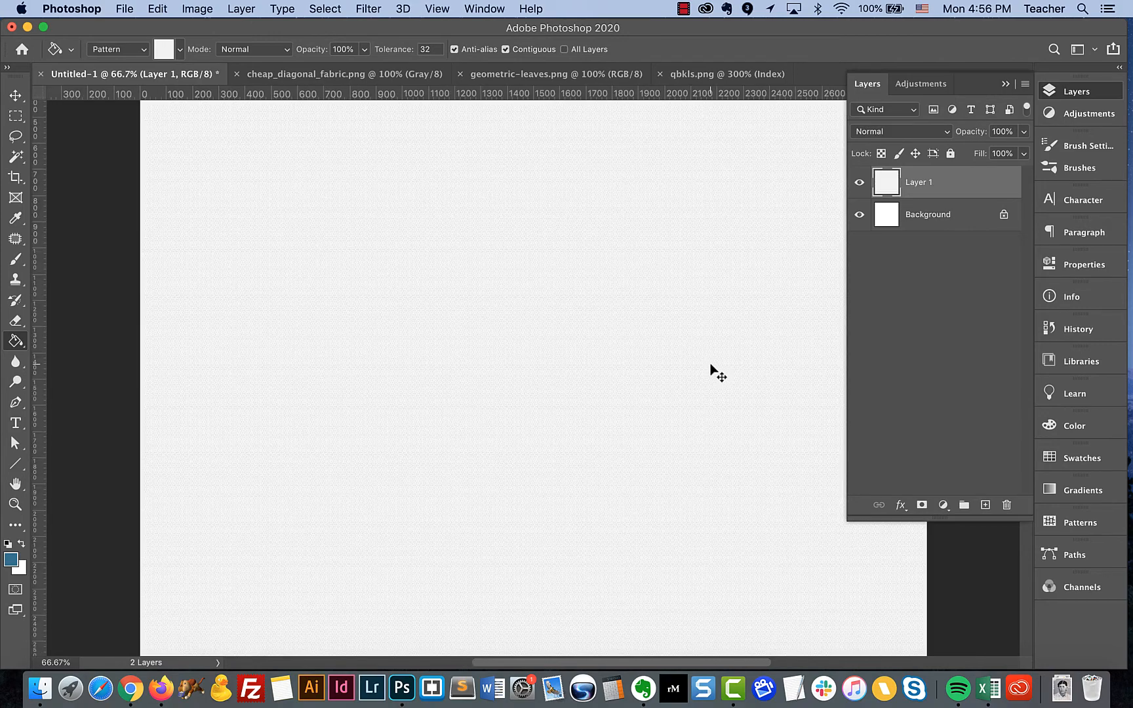
{"action": "key", "text": "super+plus"}
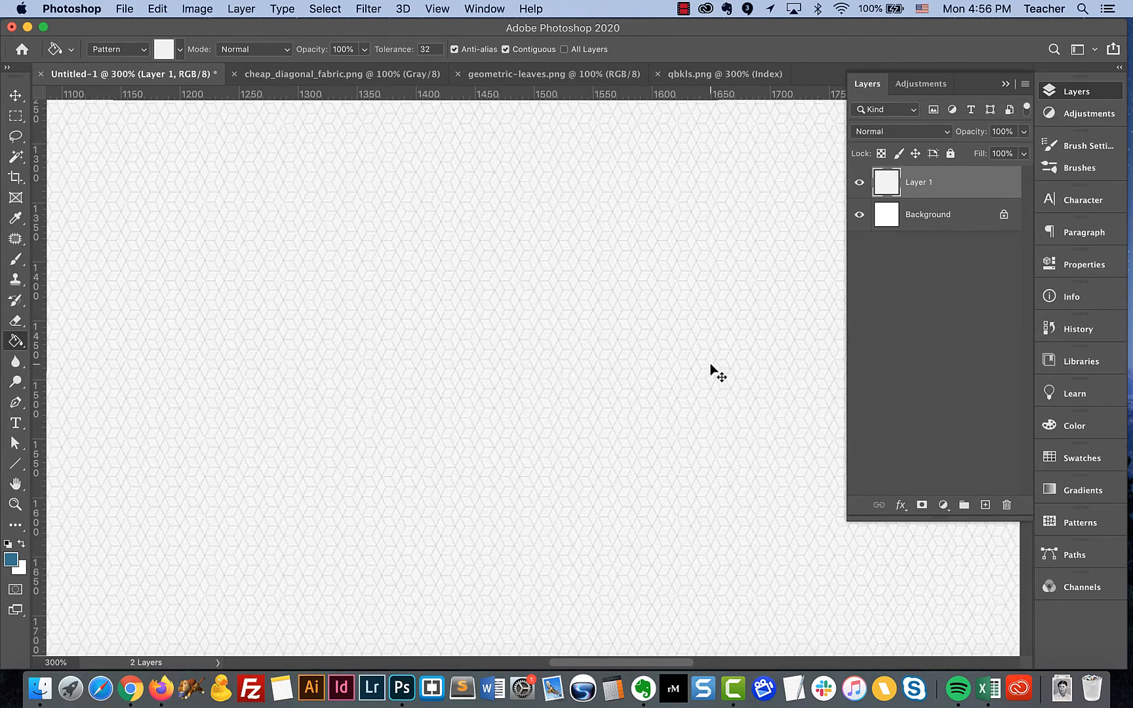
{"action": "key", "text": "super+minus"}
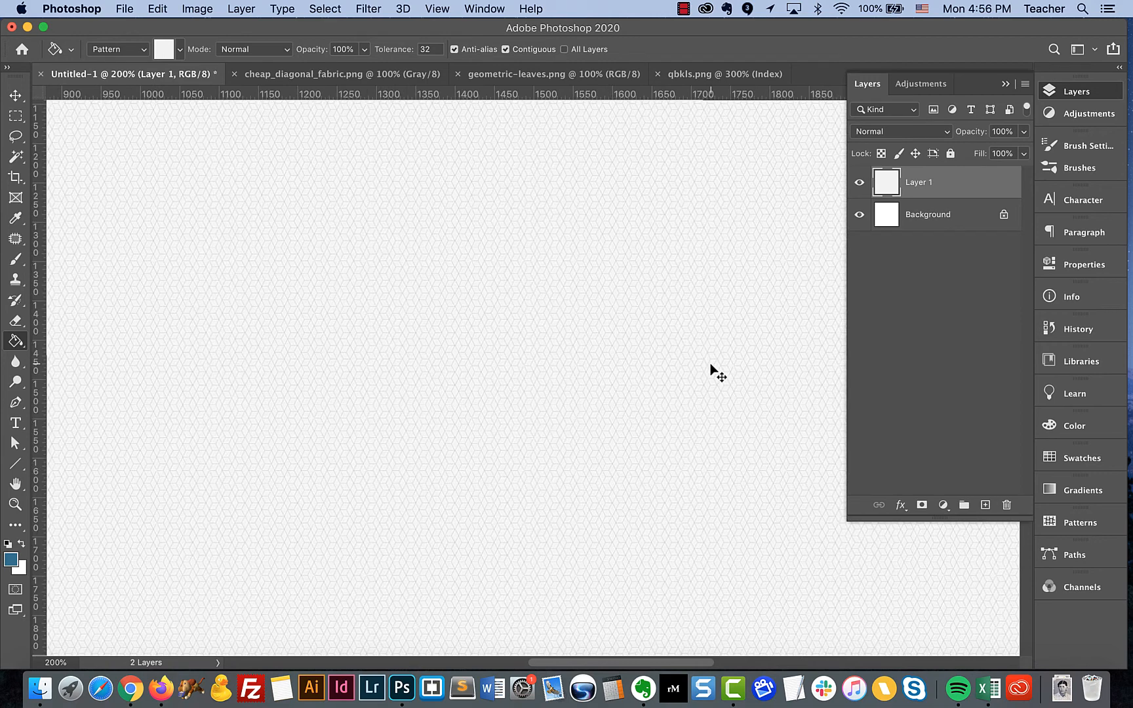
{"action": "scroll", "coordinate": [720, 373], "scroll_direction": "left", "scroll_amount": 10}
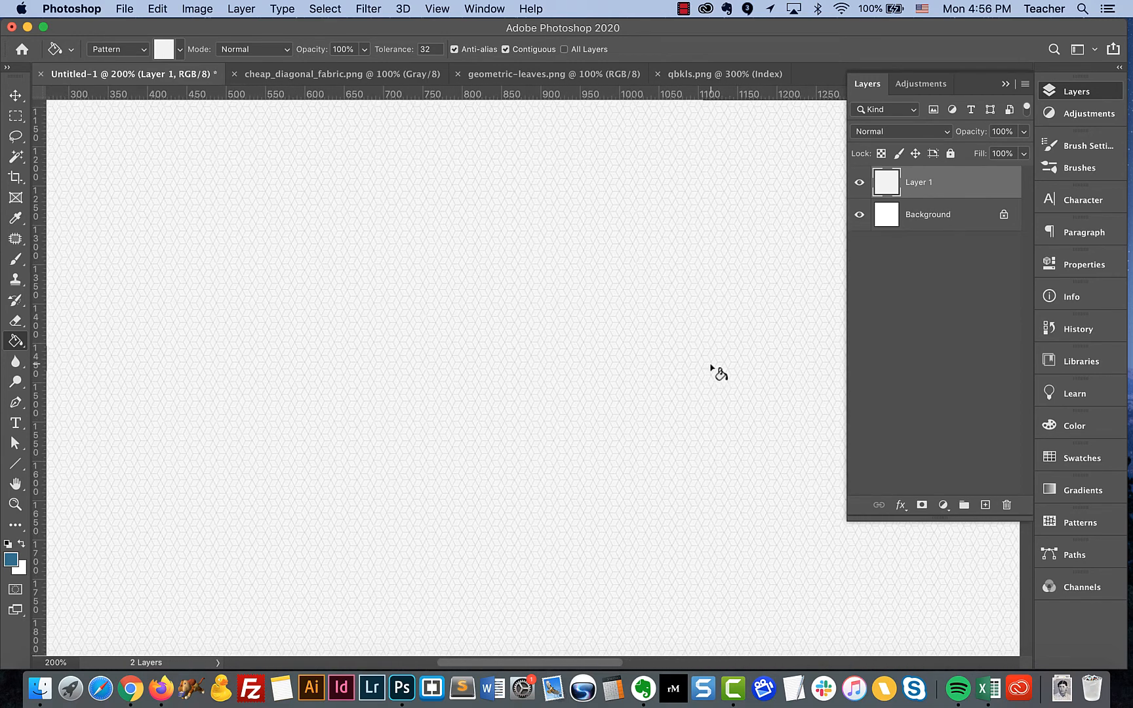
{"action": "scroll", "coordinate": [720, 373], "scroll_direction": "left", "scroll_amount": 5}
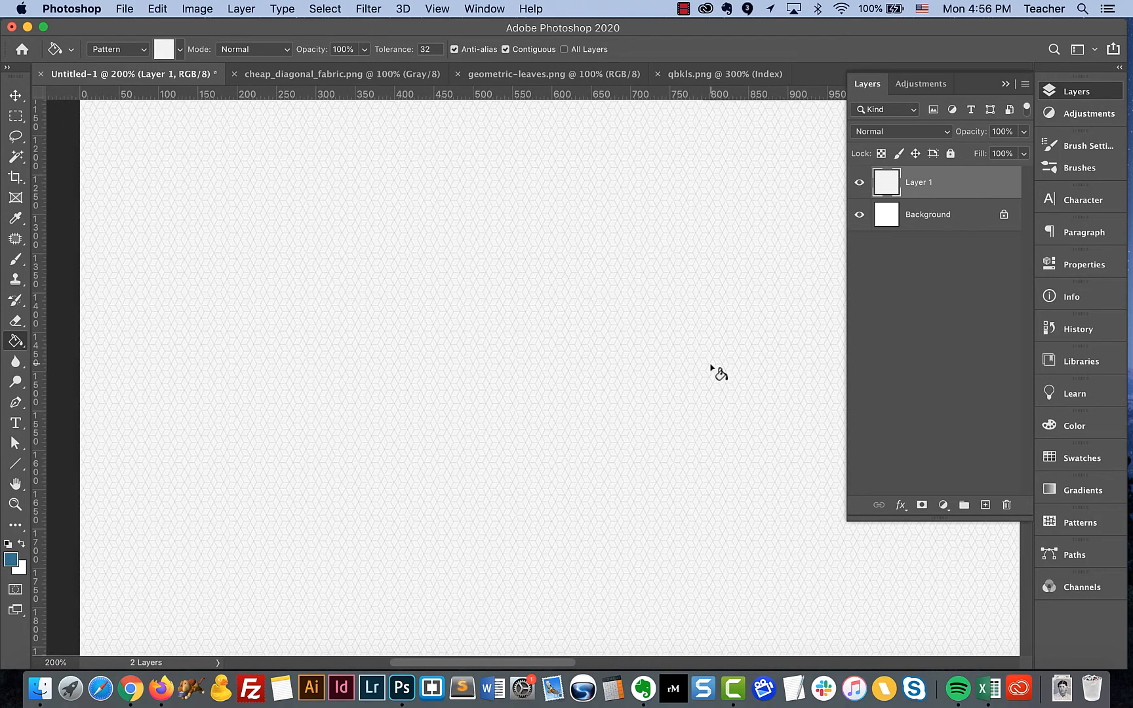
{"action": "key", "text": "super+z"}
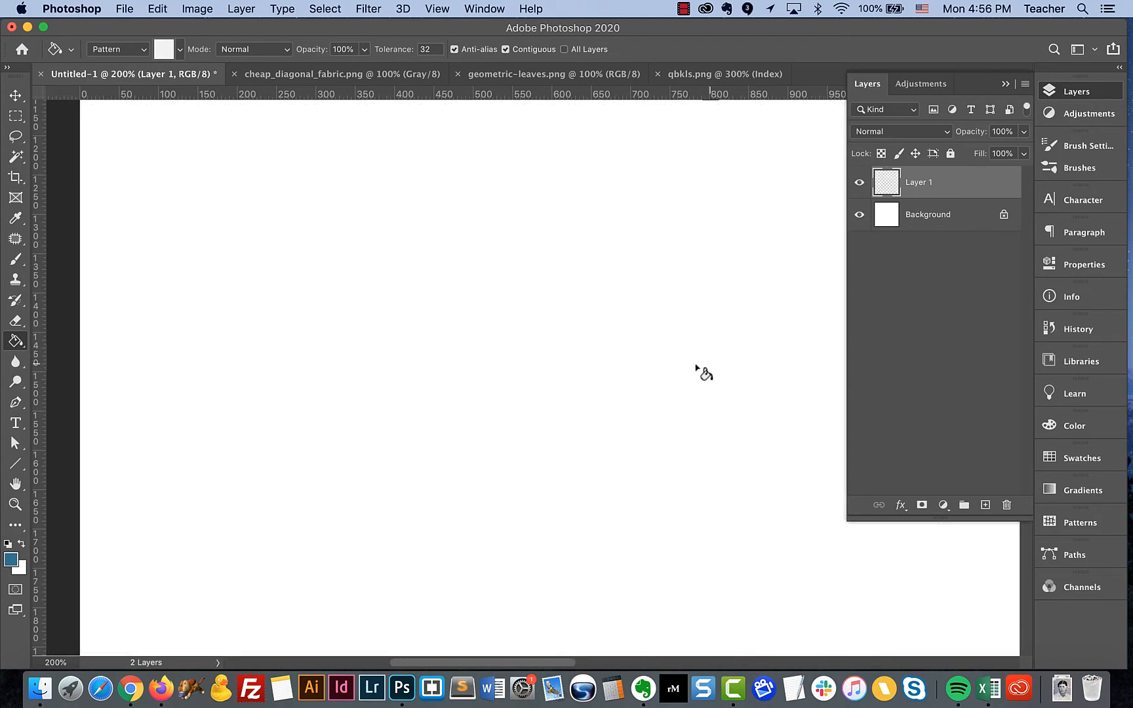
Try filling a rectangular selection about 480 by 130 px on Layer 1 with the qbkls pattern, and undo the fill
{"action": "left_click", "coordinate": [14, 120]}
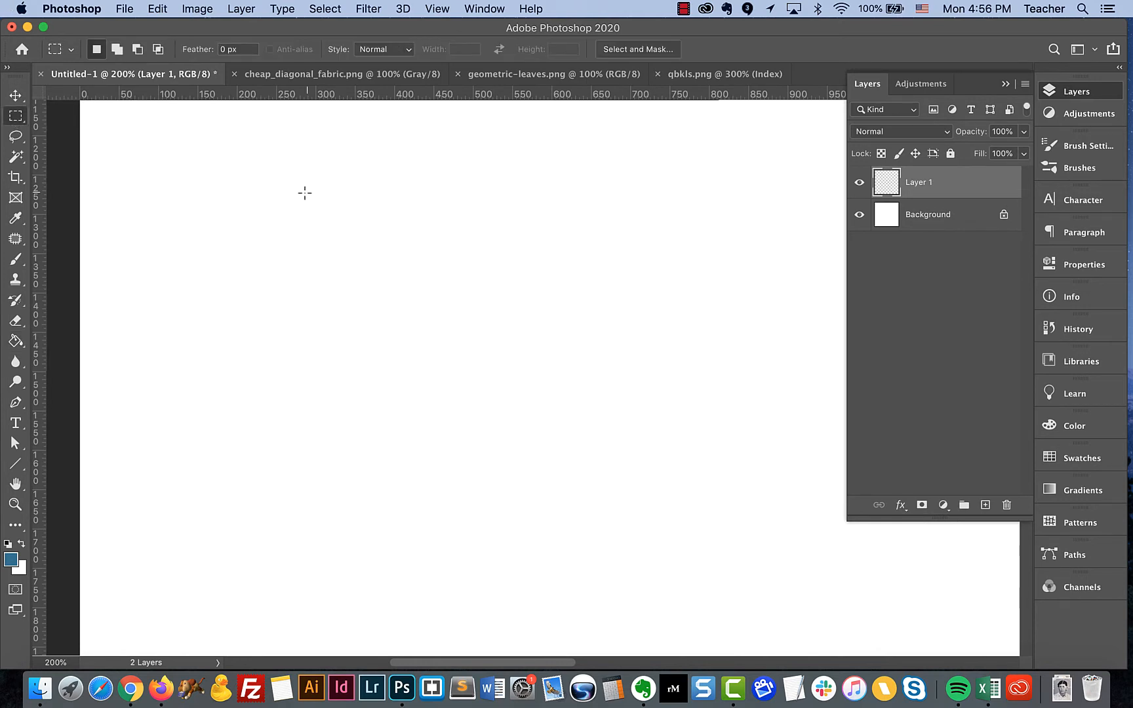
{"action": "mouse_move", "coordinate": [210, 149]}
{"action": "left_mouse_down"}
{"action": "mouse_move", "coordinate": [512, 206]}
{"action": "mouse_move", "coordinate": [587, 253]}
{"action": "left_mouse_up"}
{"action": "left_click", "coordinate": [15, 341]}
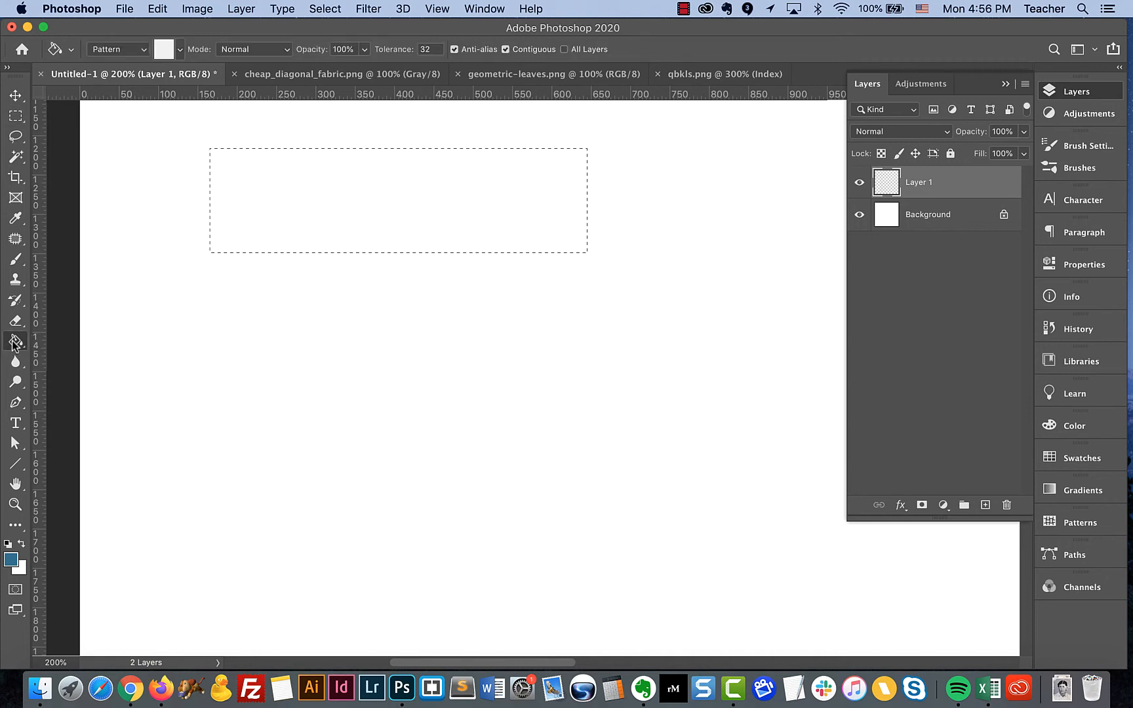
{"action": "left_click", "coordinate": [304, 190]}
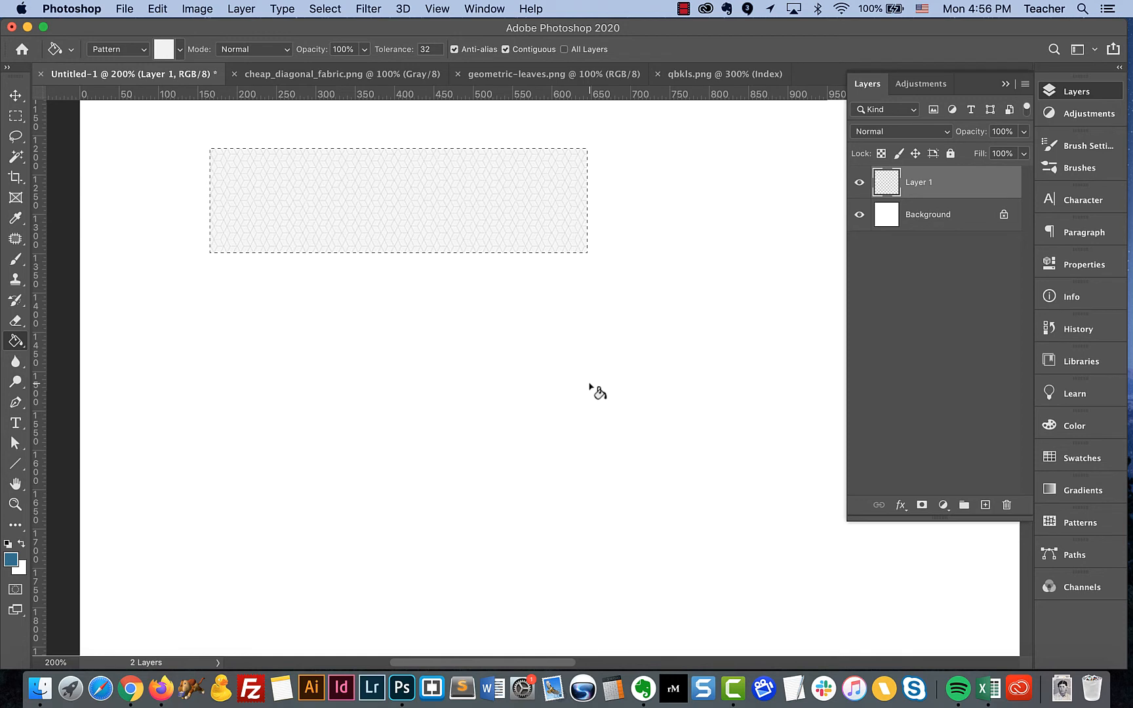
{"action": "key", "text": "super+z"}
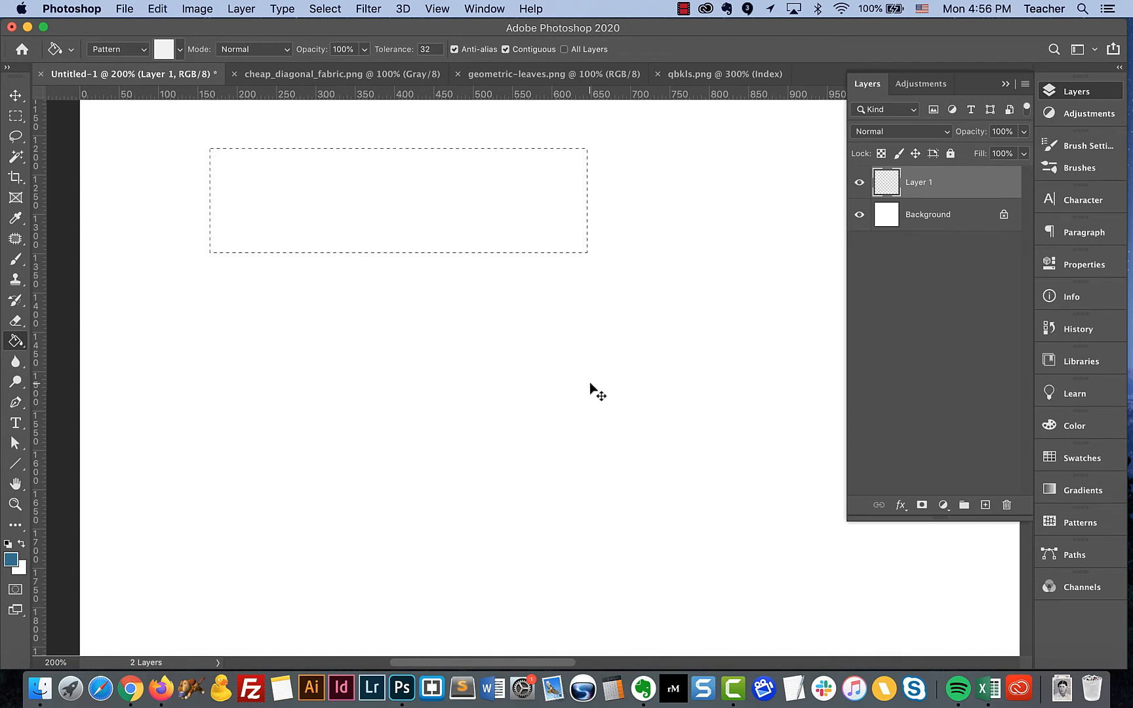
Select the entire geometric-leaves.png image and define it as a pattern, keeping the name geometric-leaves.png
{"action": "left_click", "coordinate": [499, 74]}
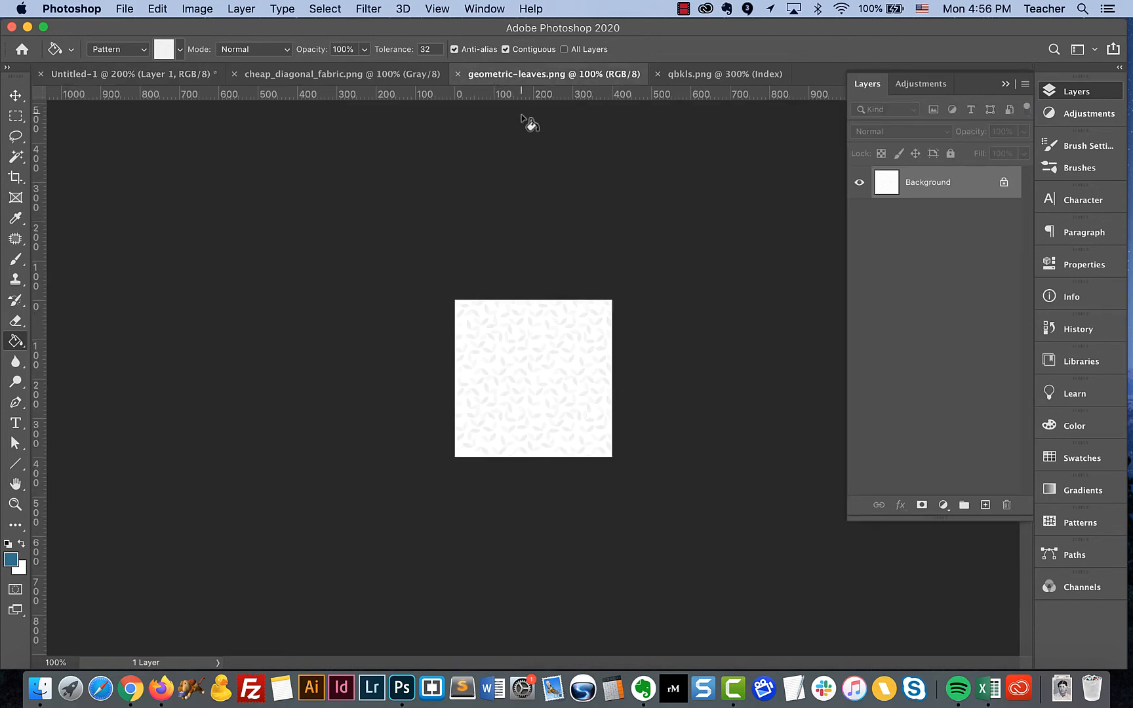
{"action": "key", "text": "super+equal"}
{"action": "key", "text": "super+equal"}
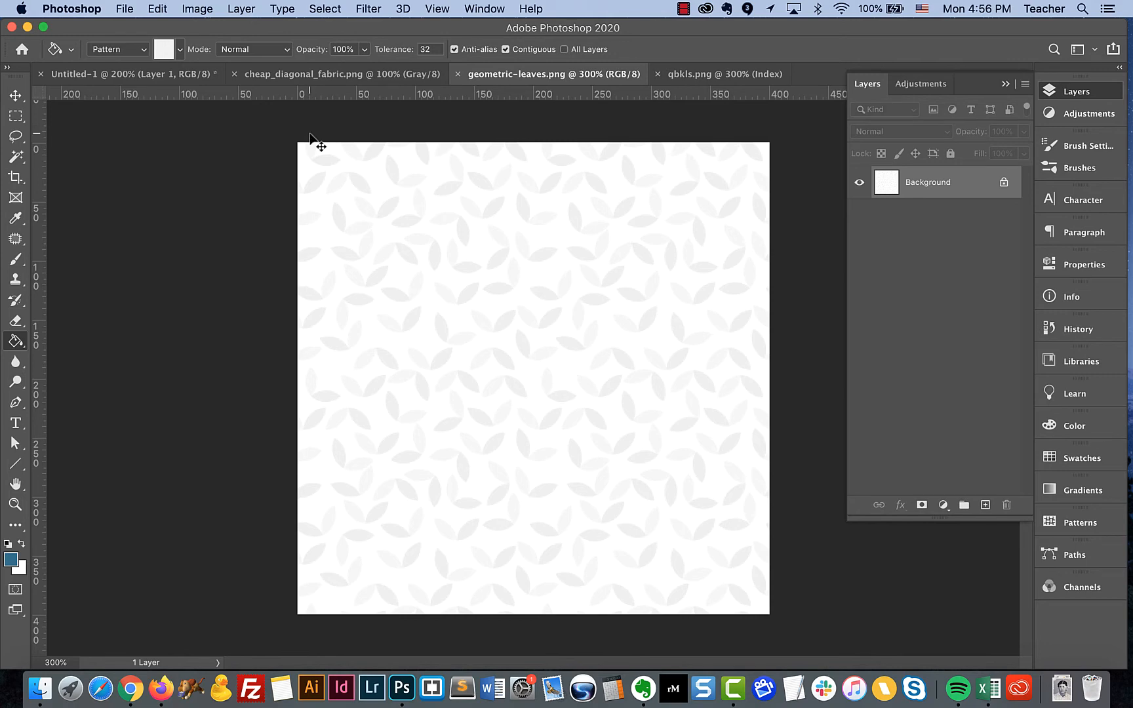
{"action": "left_click", "coordinate": [157, 9]}
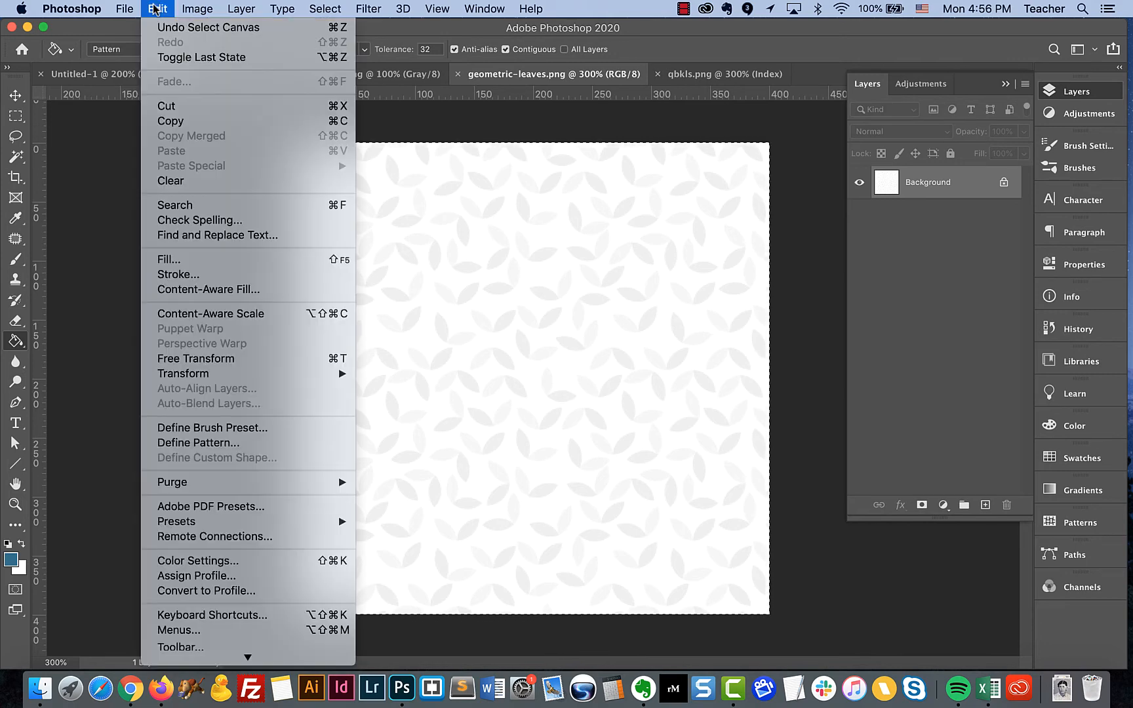
{"action": "left_click", "coordinate": [235, 443]}
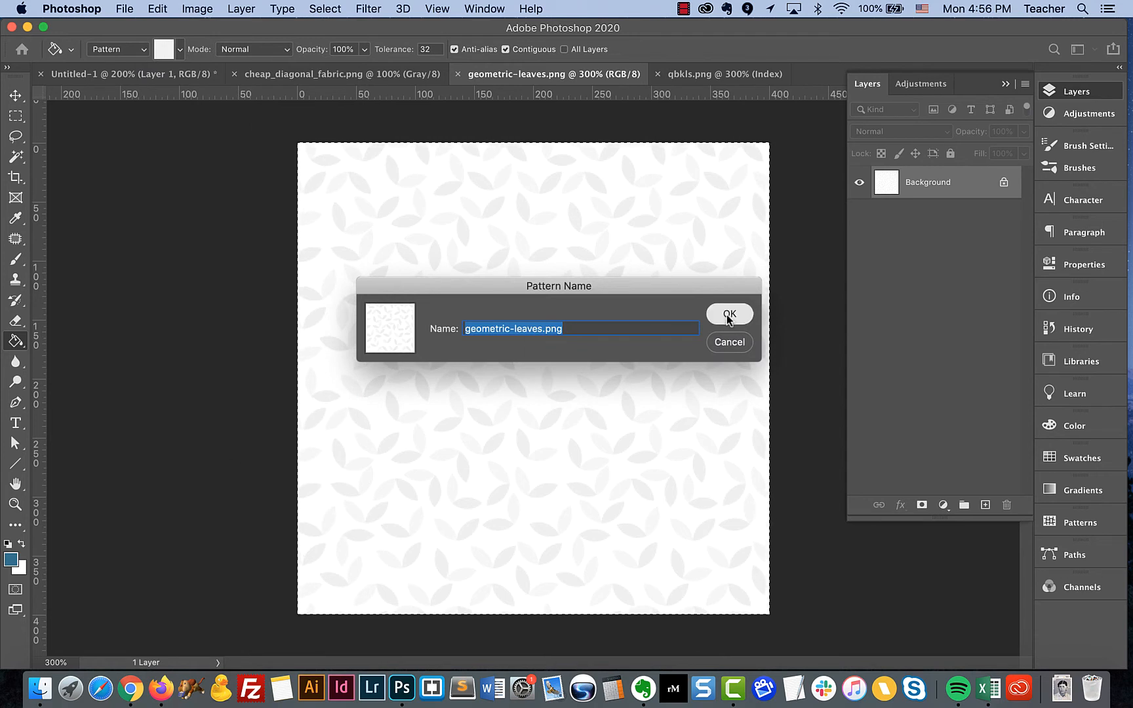
{"action": "left_click", "coordinate": [729, 315]}
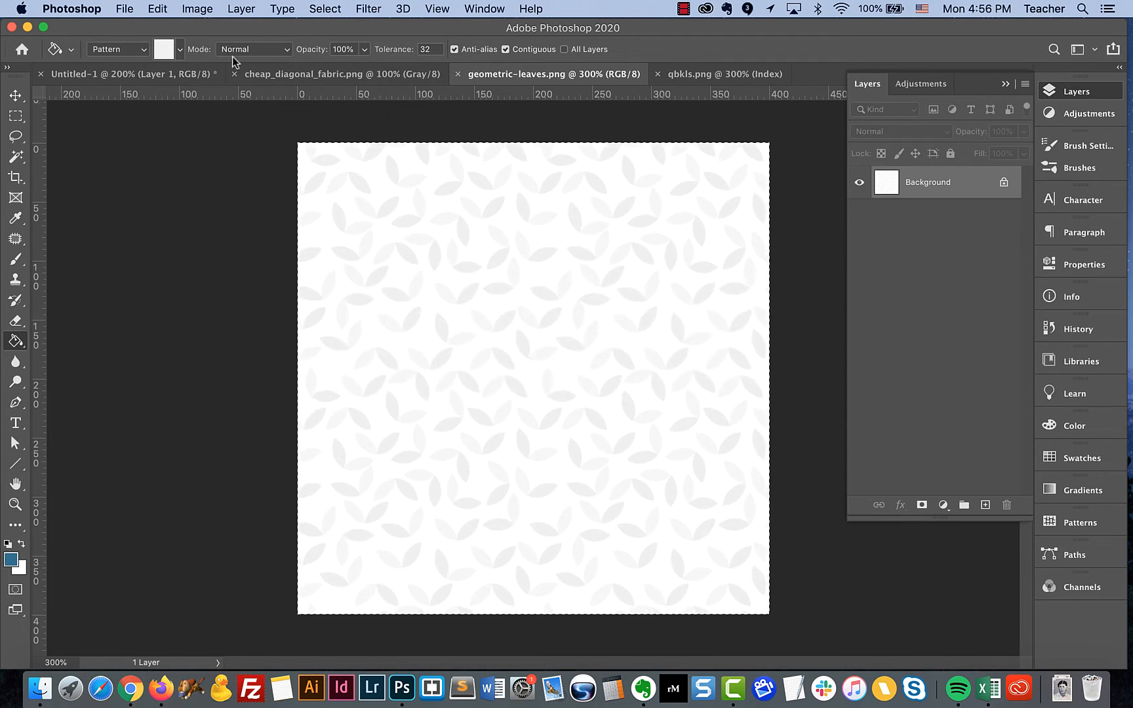
Select the entire cheap_diagonal_fabric.png image and define it as a pattern, keeping the name cheap_diagonal_fabric.png
{"action": "left_click", "coordinate": [257, 72]}
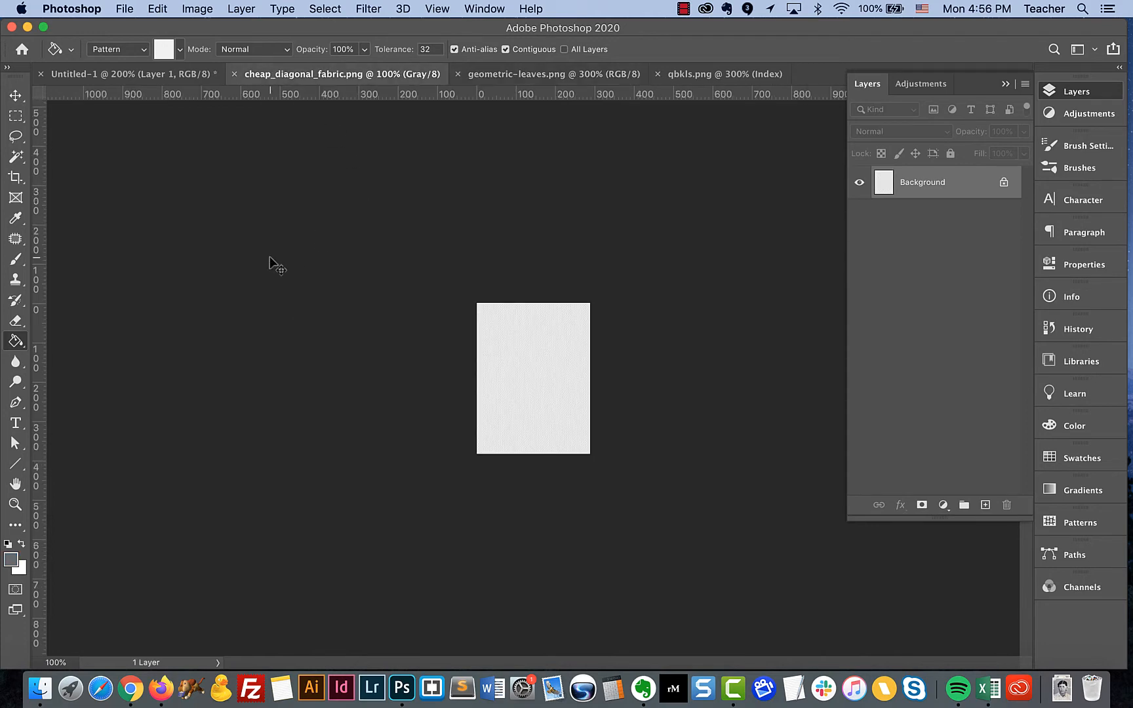
{"action": "key", "text": "super+equal"}
{"action": "key", "text": "super+equal"}
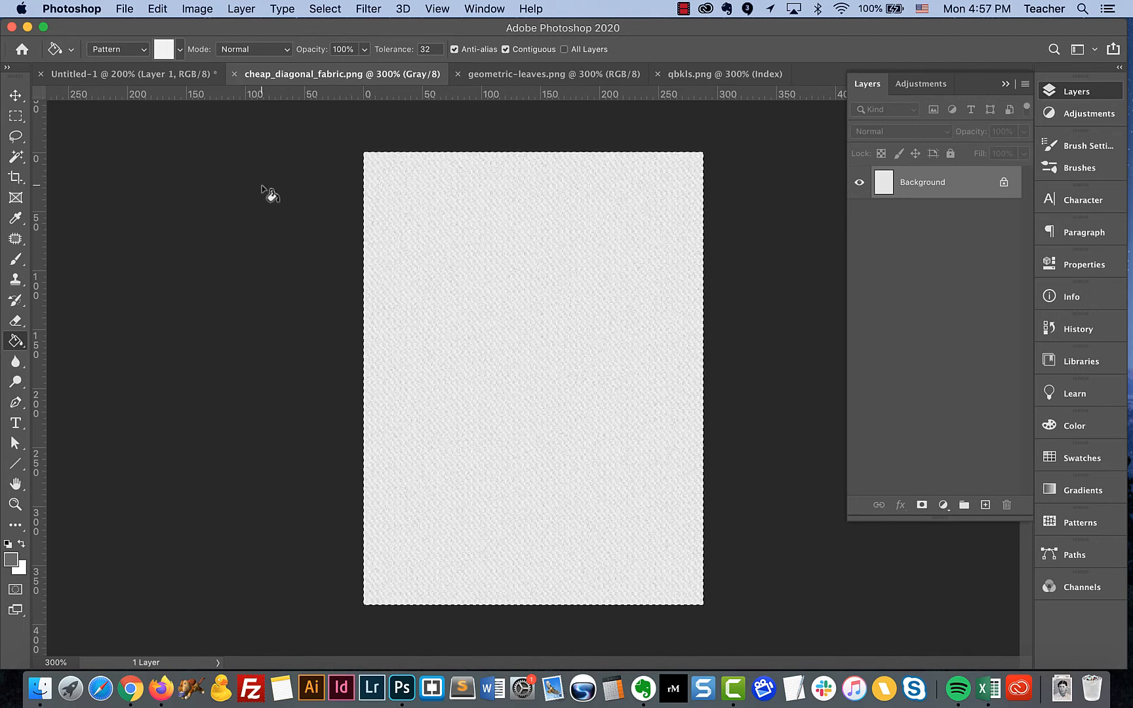
{"action": "left_click", "coordinate": [158, 10]}
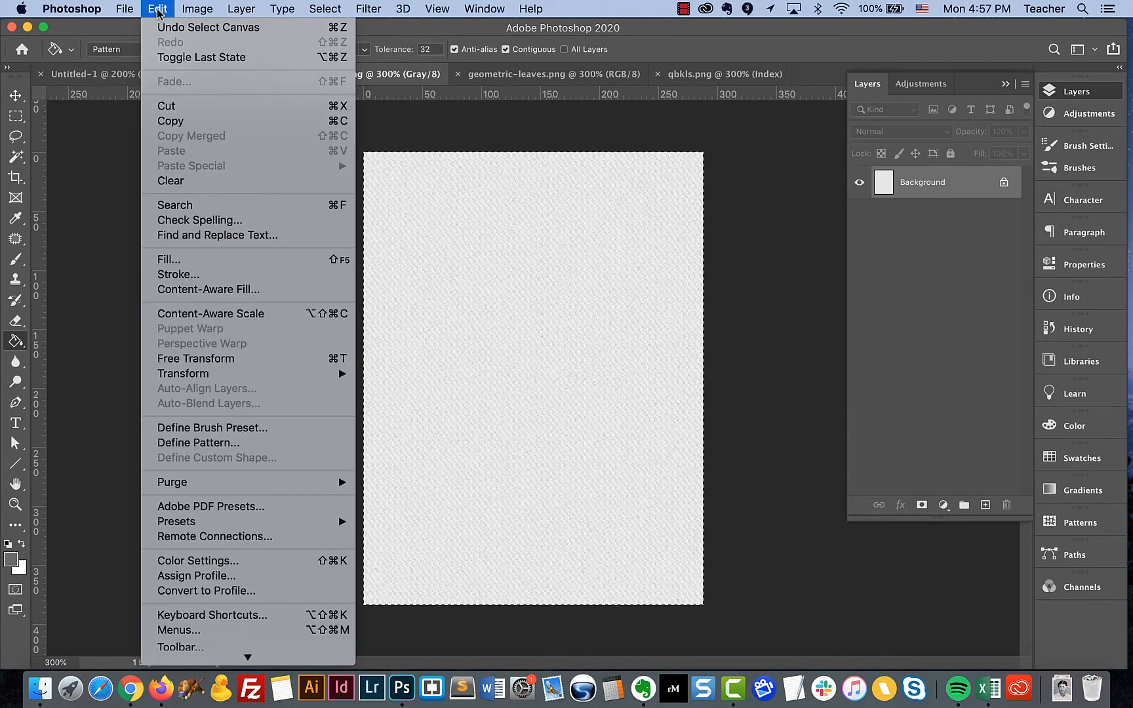
{"action": "left_click", "coordinate": [228, 444]}
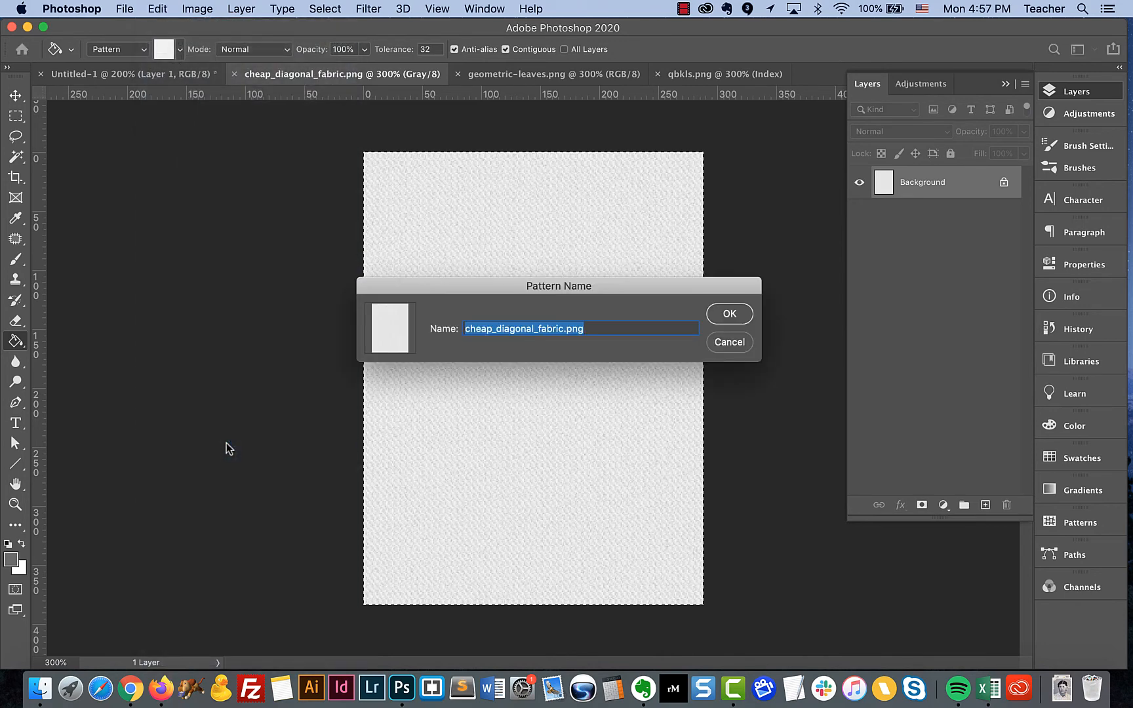
{"action": "left_click", "coordinate": [725, 318]}
In the Untitled-1 document, fill a rectangular selection about 710 by 375 px on Layer 1 with the geometric-leaves pattern
{"action": "left_click", "coordinate": [152, 74]}
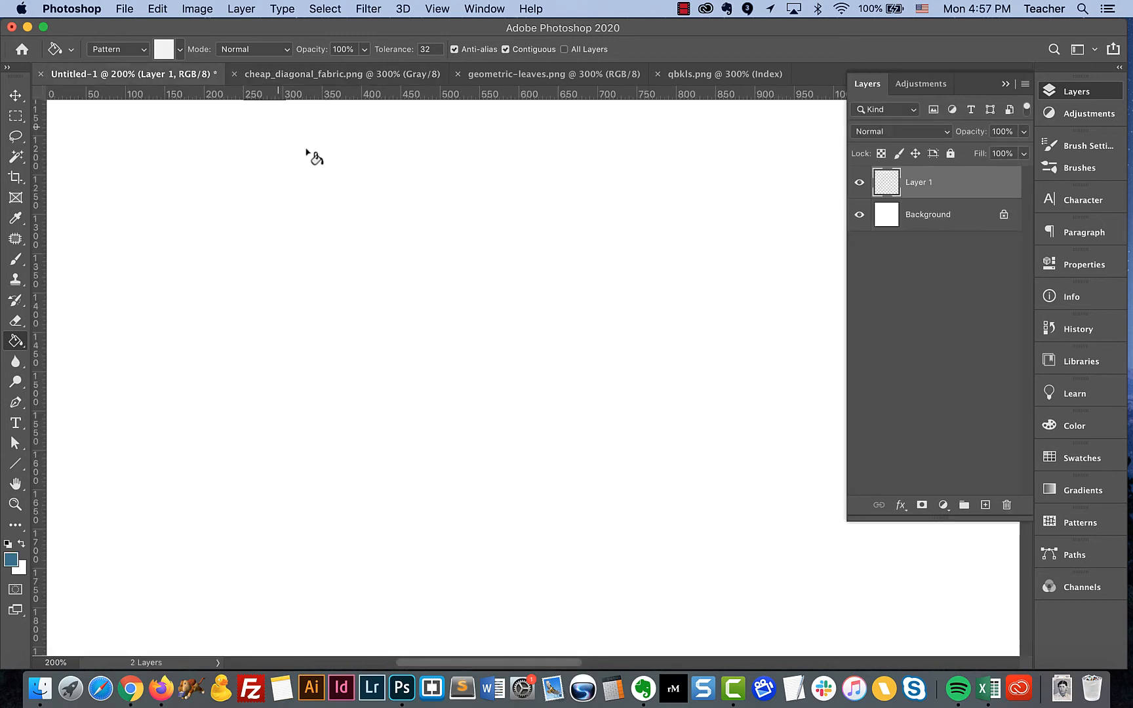
{"action": "left_click", "coordinate": [16, 116]}
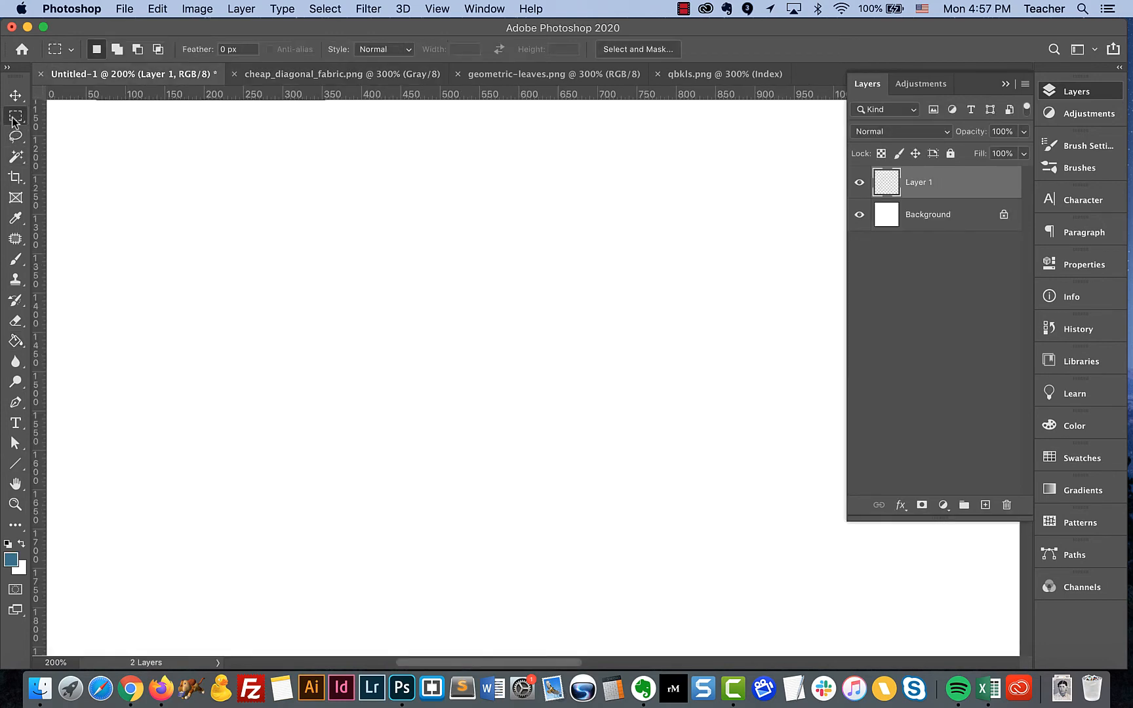
{"action": "left_click_drag", "start_coordinate": [174, 165], "coordinate": [732, 461]}
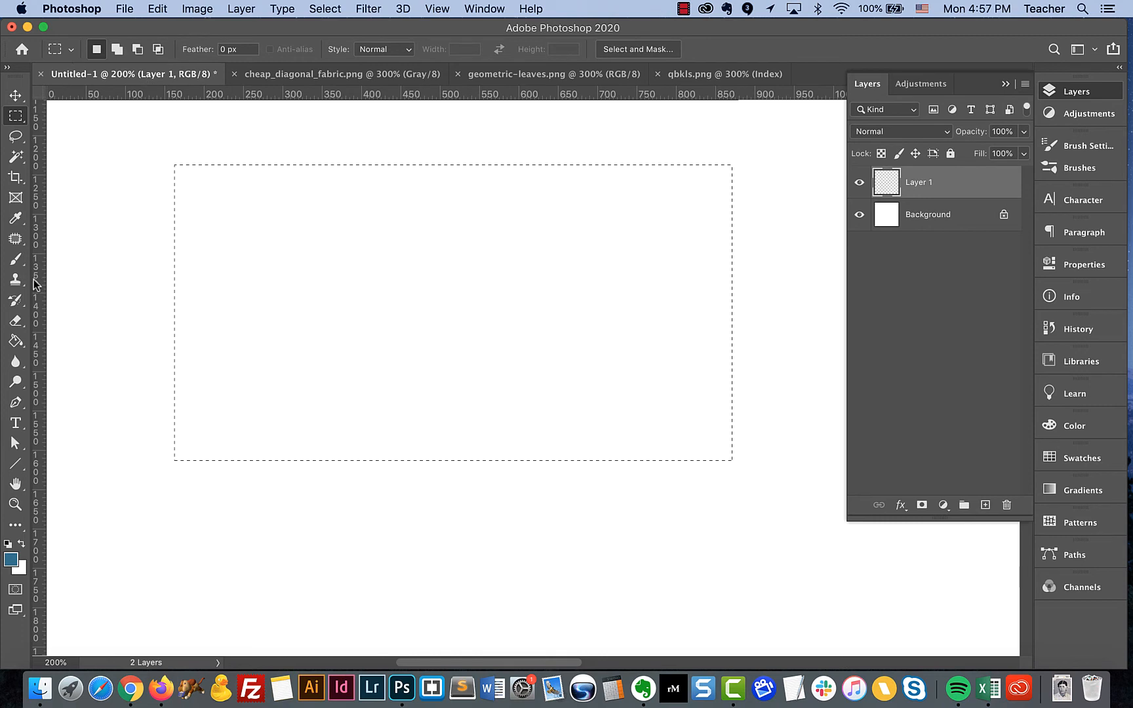
{"action": "left_click", "coordinate": [15, 341]}
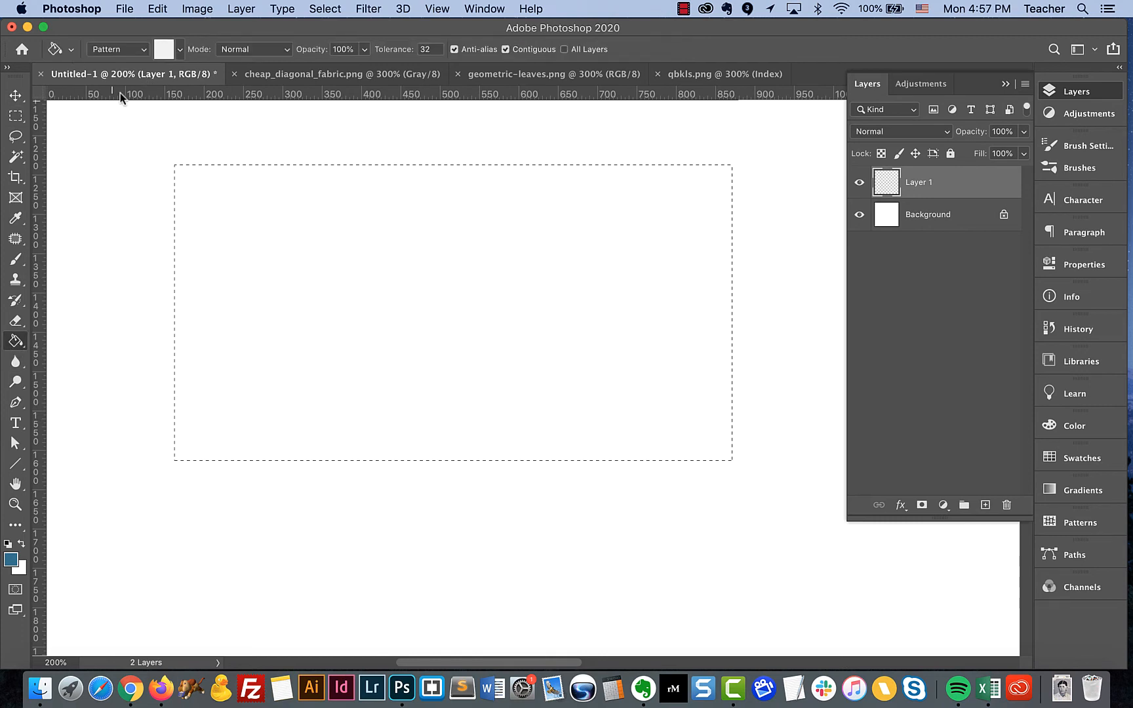
{"action": "left_click", "coordinate": [180, 49]}
{"action": "left_click", "coordinate": [137, 160]}
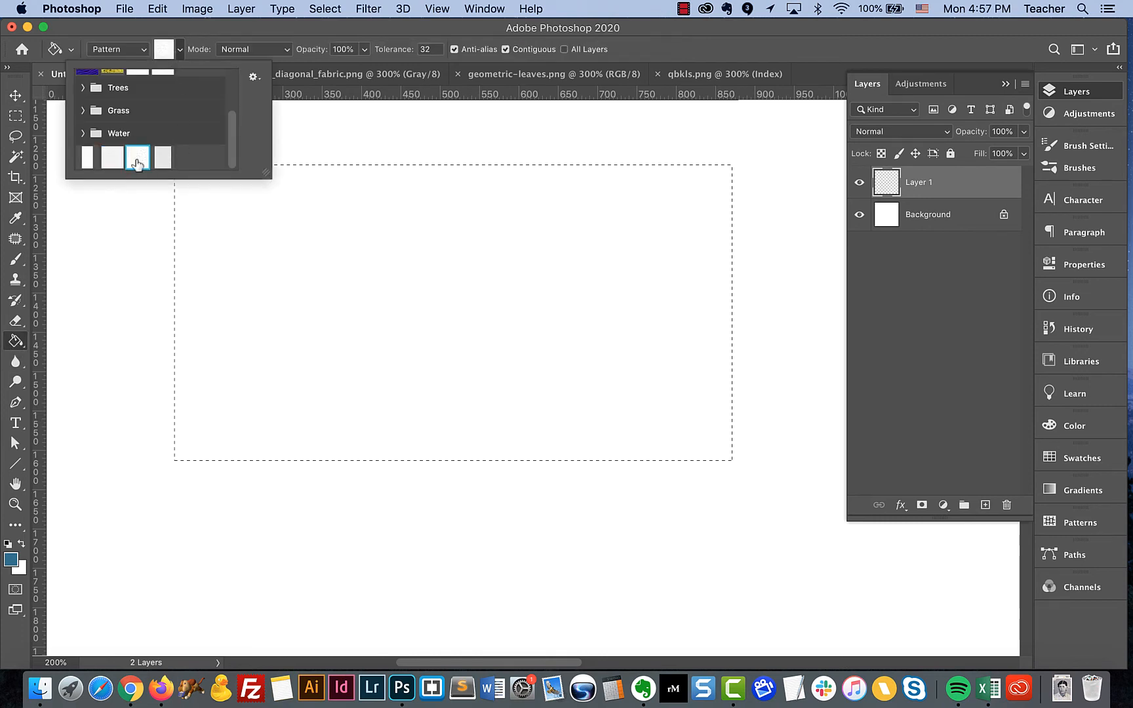
{"action": "left_click", "coordinate": [362, 295]}
{"action": "left_click", "coordinate": [467, 285]}
Fill a rectangular selection about 710 by 160 px below the leaves block on Layer 1 with the cheap_diagonal_fabric pattern
{"action": "left_click", "coordinate": [15, 115]}
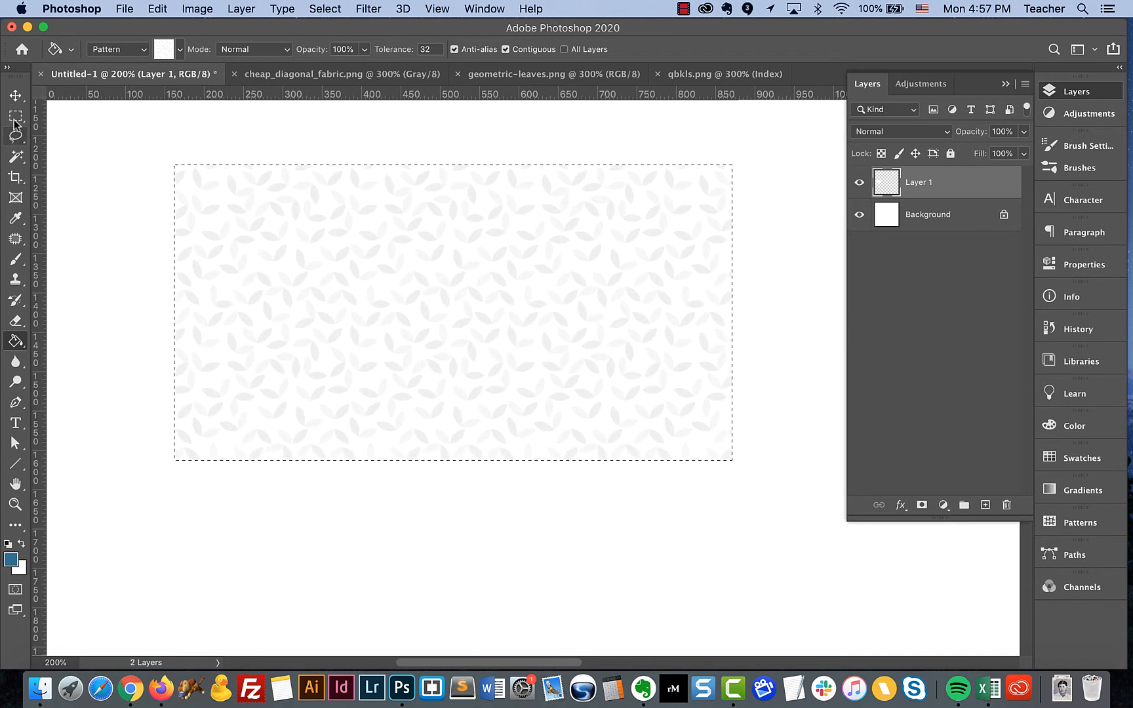
{"action": "mouse_move", "coordinate": [173, 476]}
{"action": "left_mouse_down"}
{"action": "mouse_move", "coordinate": [703, 579]}
{"action": "mouse_move", "coordinate": [732, 602]}
{"action": "left_mouse_up"}
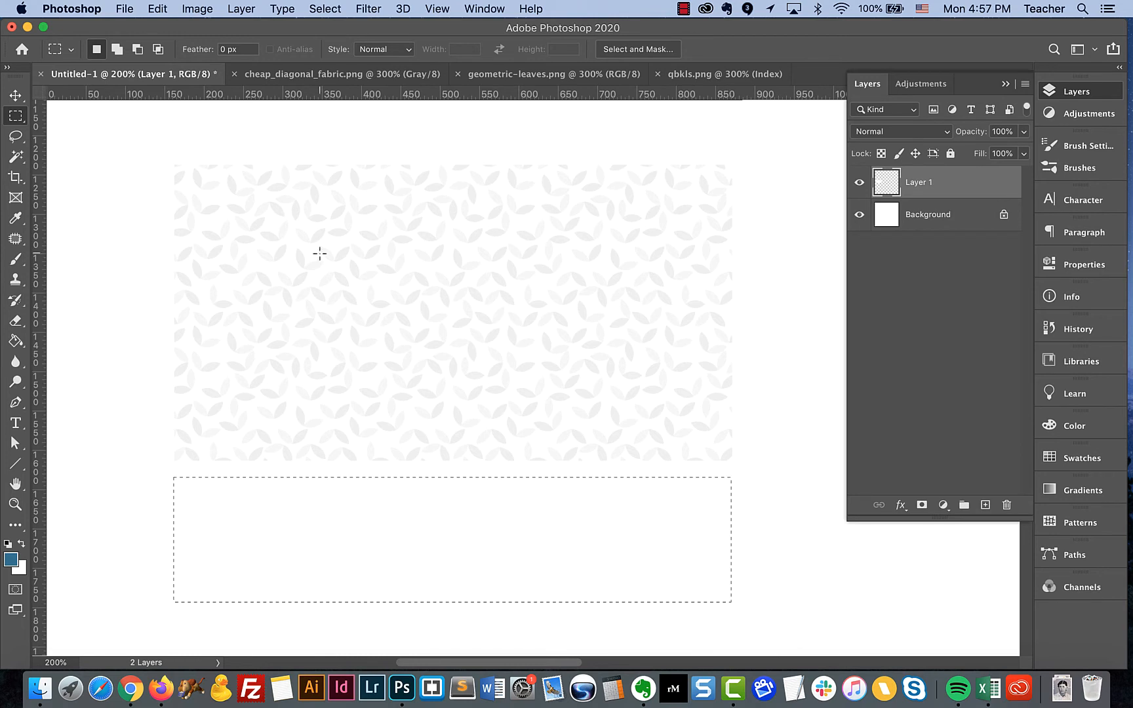
{"action": "left_click", "coordinate": [17, 341]}
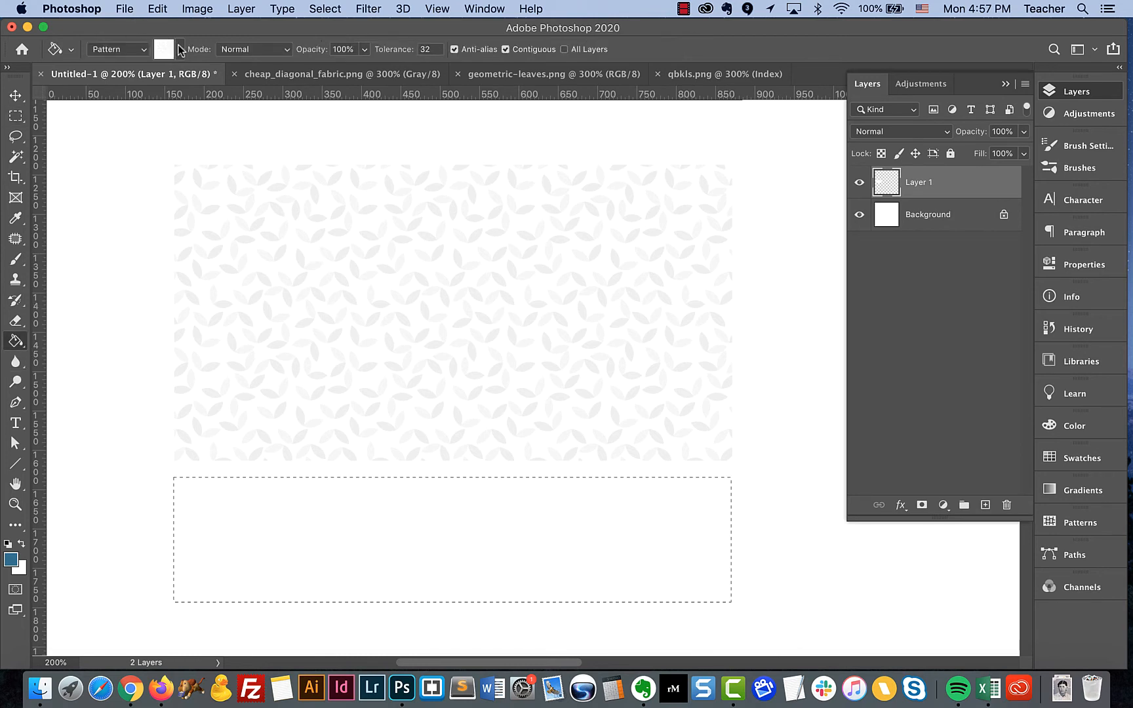
{"action": "left_click", "coordinate": [179, 50]}
{"action": "left_click", "coordinate": [162, 158]}
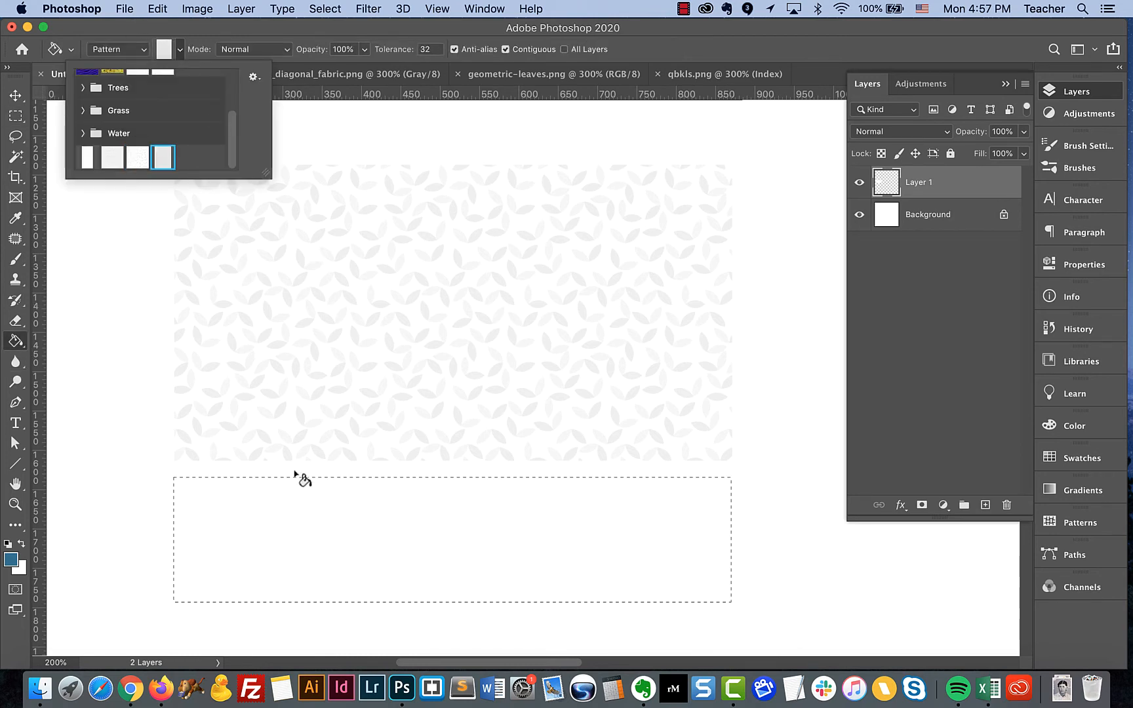
{"action": "left_click", "coordinate": [259, 532]}
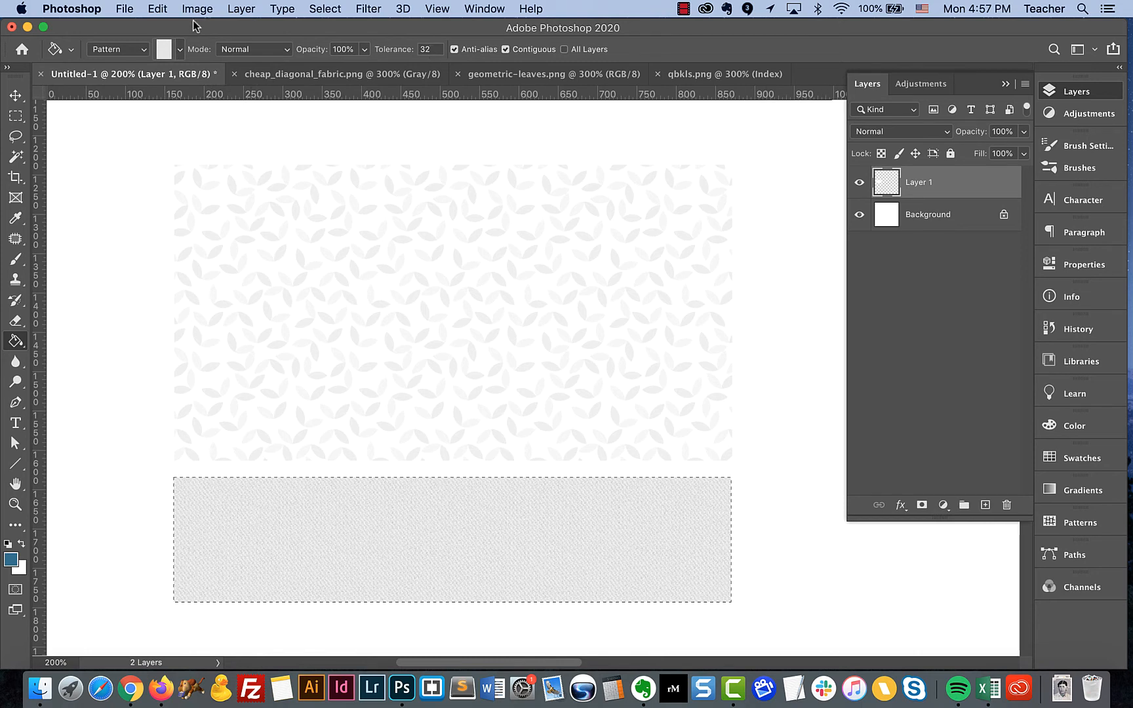
Export the selected cheap_diagonal_fabric pattern to the abr-files folder as new-demo.pat
{"action": "left_click", "coordinate": [16, 96]}
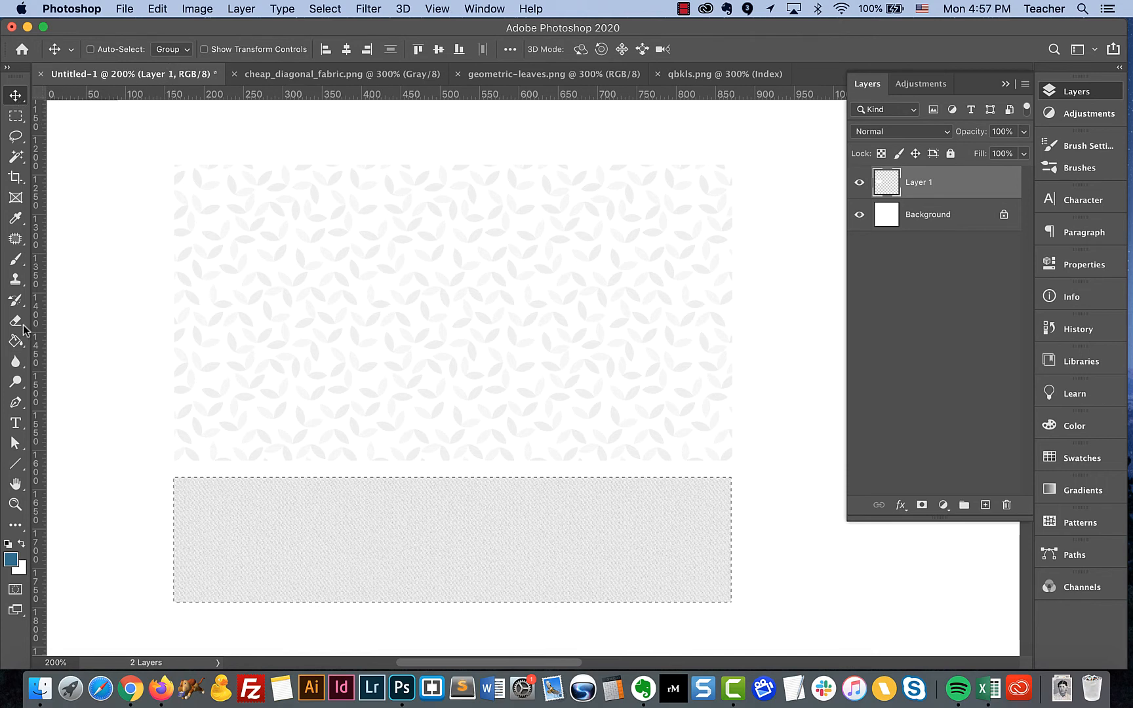
{"action": "left_click", "coordinate": [15, 341]}
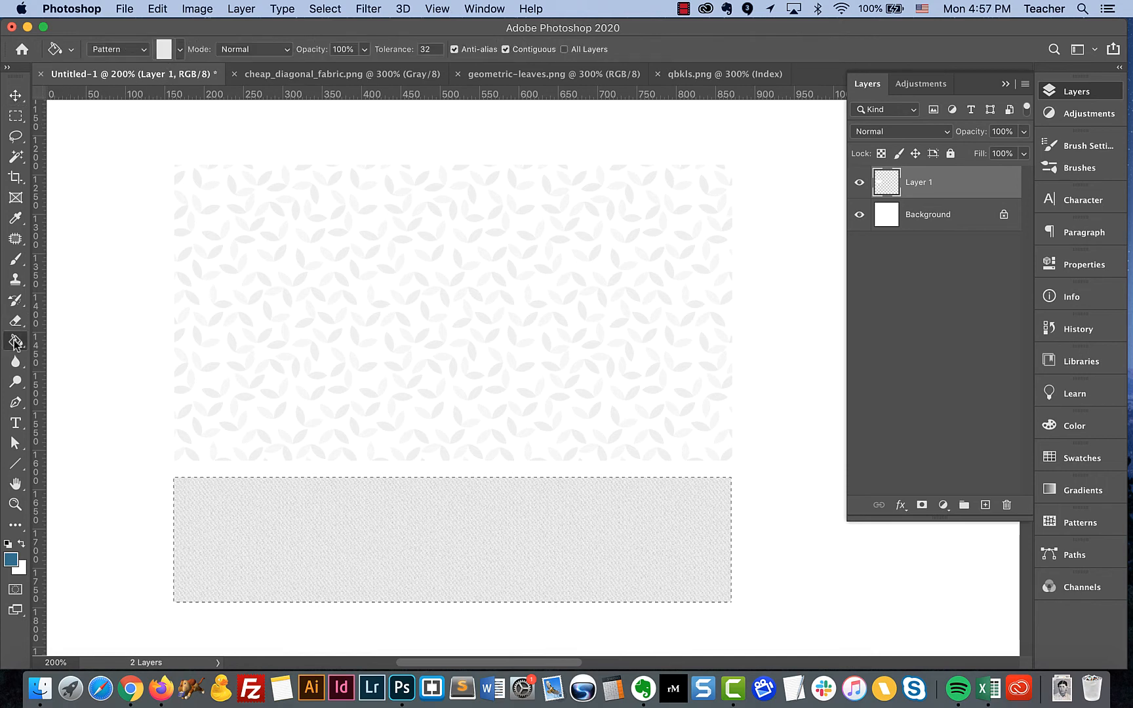
{"action": "left_click", "coordinate": [180, 53]}
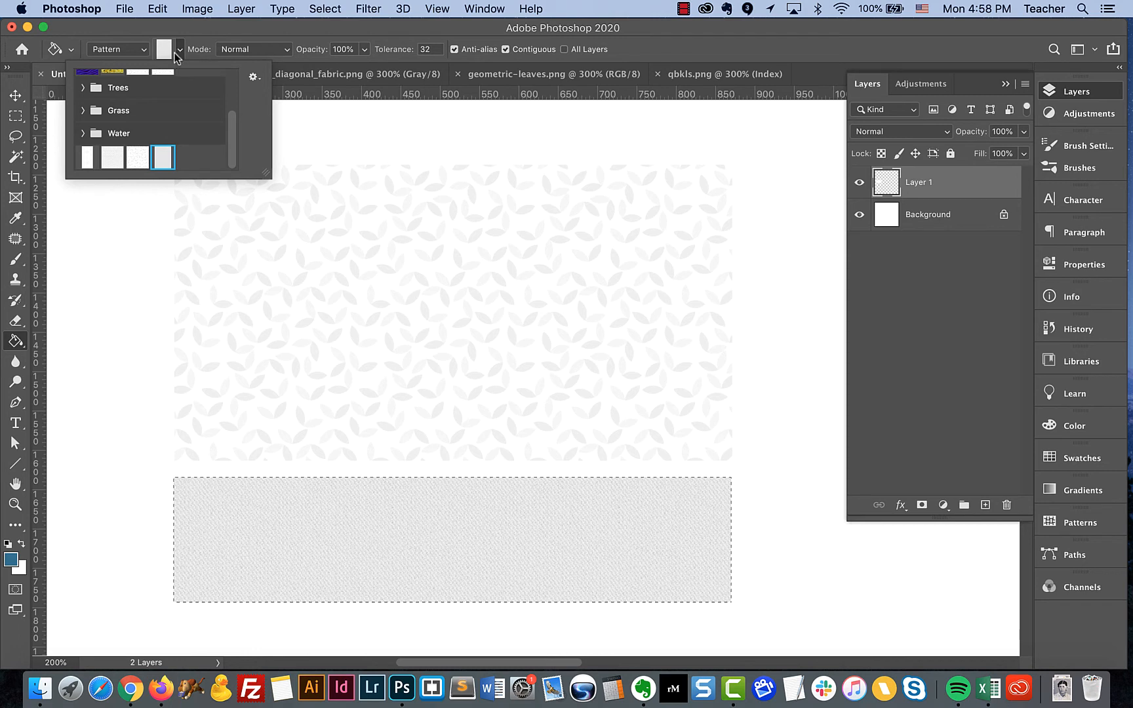
{"action": "left_click", "coordinate": [254, 79]}
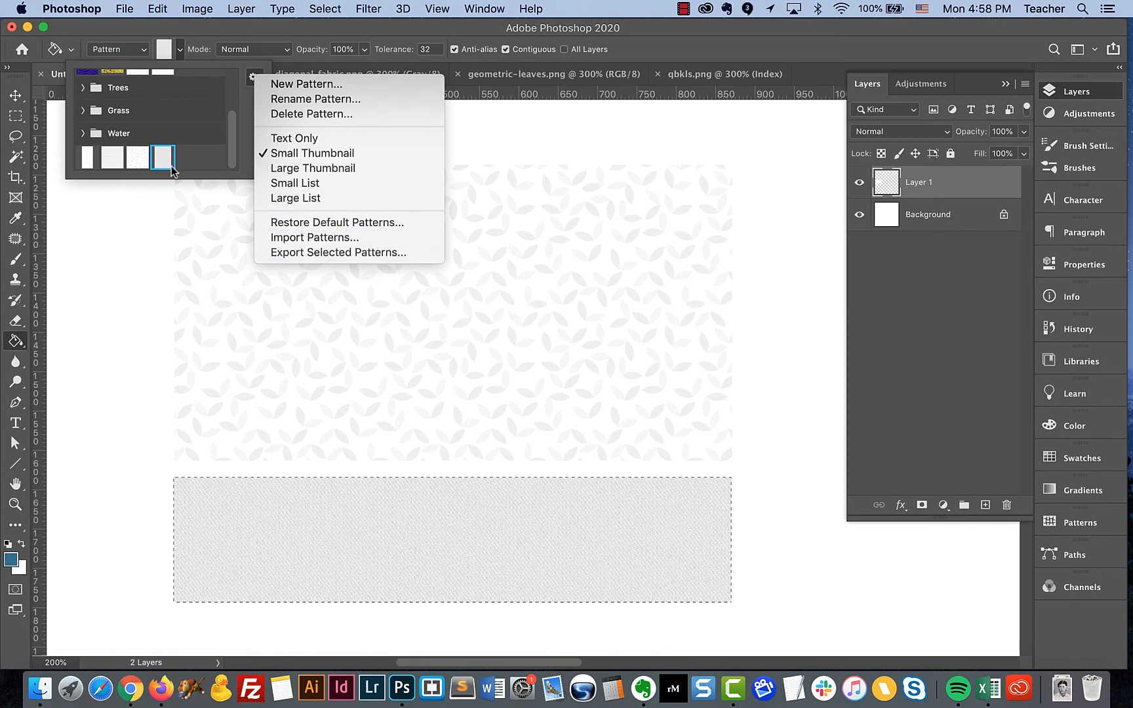
{"action": "left_click", "coordinate": [298, 253]}
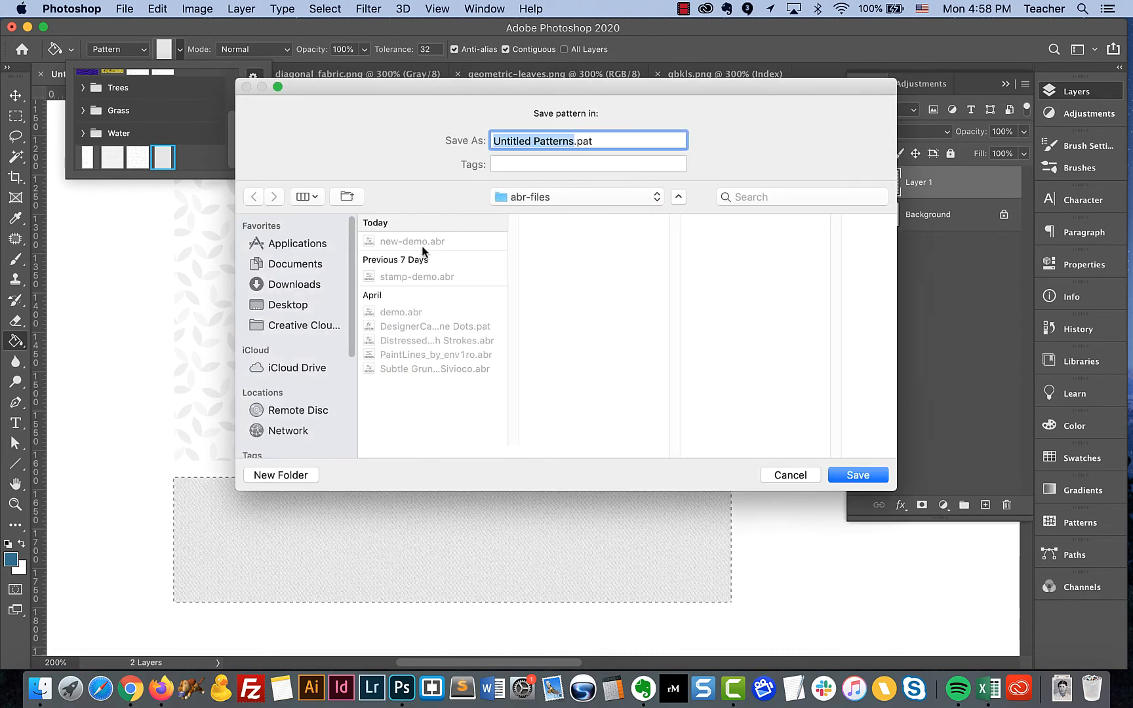
{"action": "type", "text": "new-dem"}
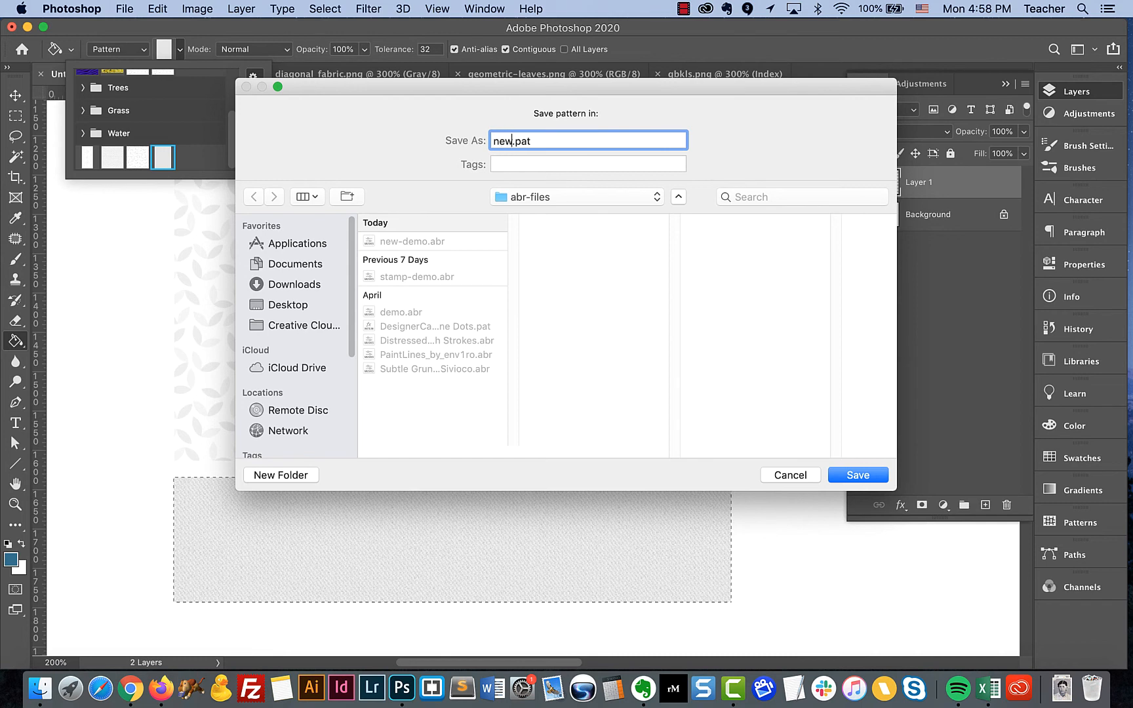
{"action": "type", "text": "o"}
{"action": "left_click", "coordinate": [859, 476]}
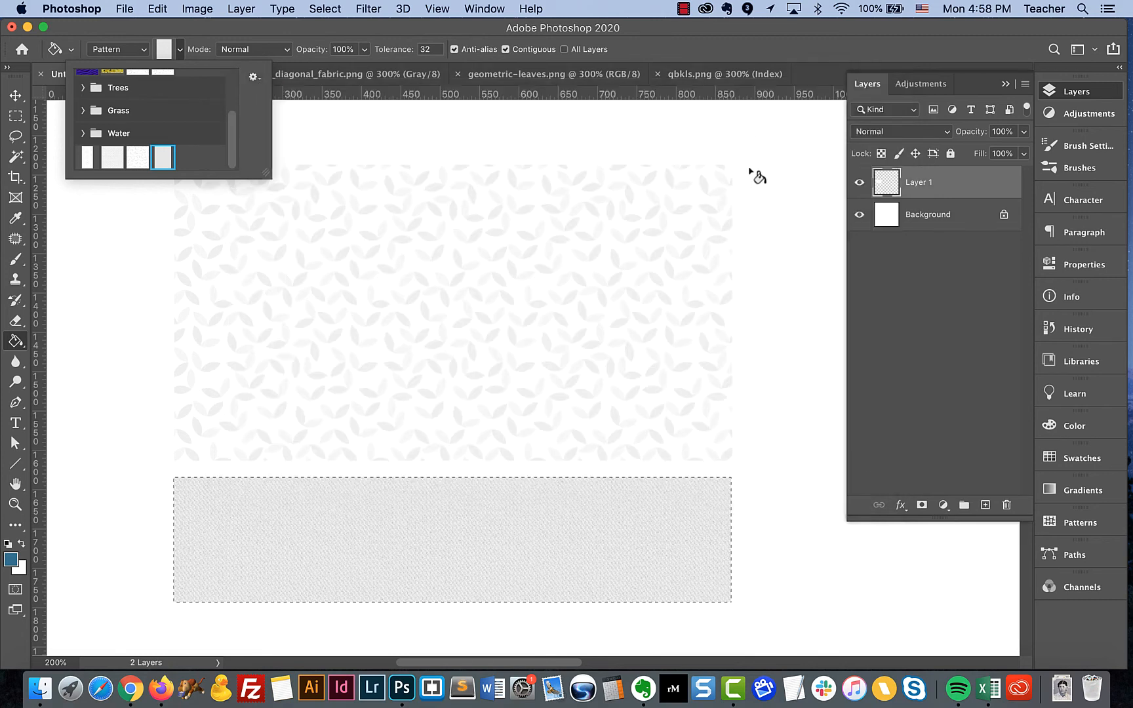
Import DesignerCandies - Halftone Dots.pat from the abr-files folder and expand its pattern group in an enlarged pattern picker
{"action": "left_click", "coordinate": [253, 79]}
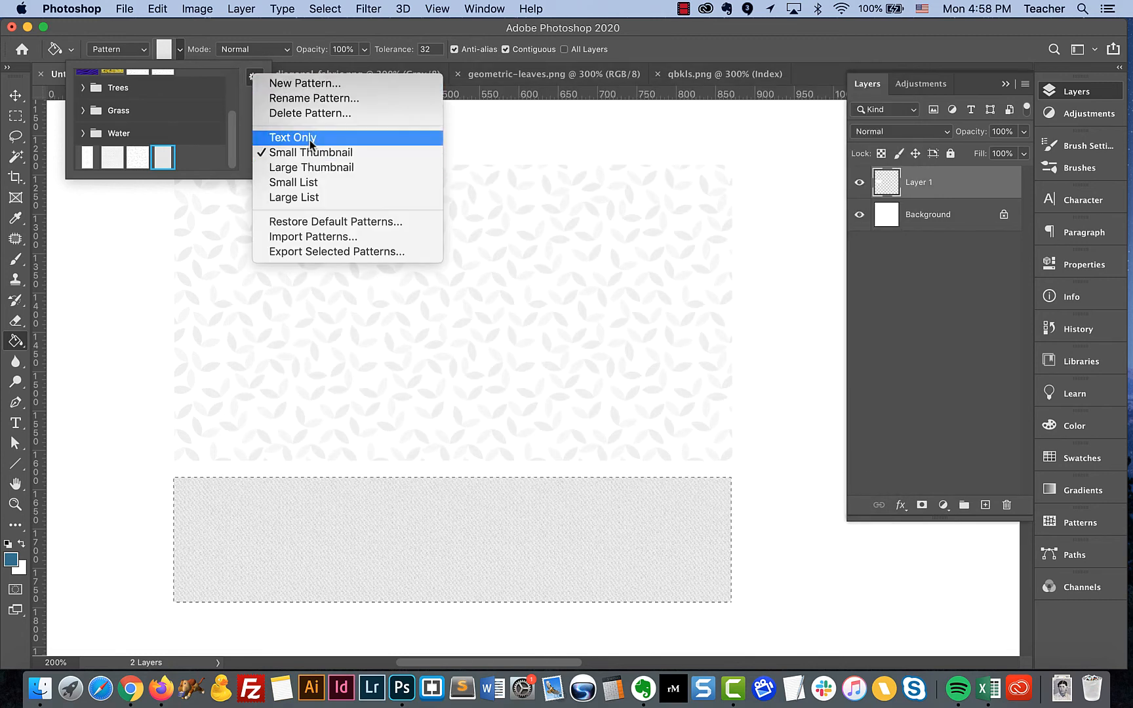
{"action": "left_click", "coordinate": [321, 236]}
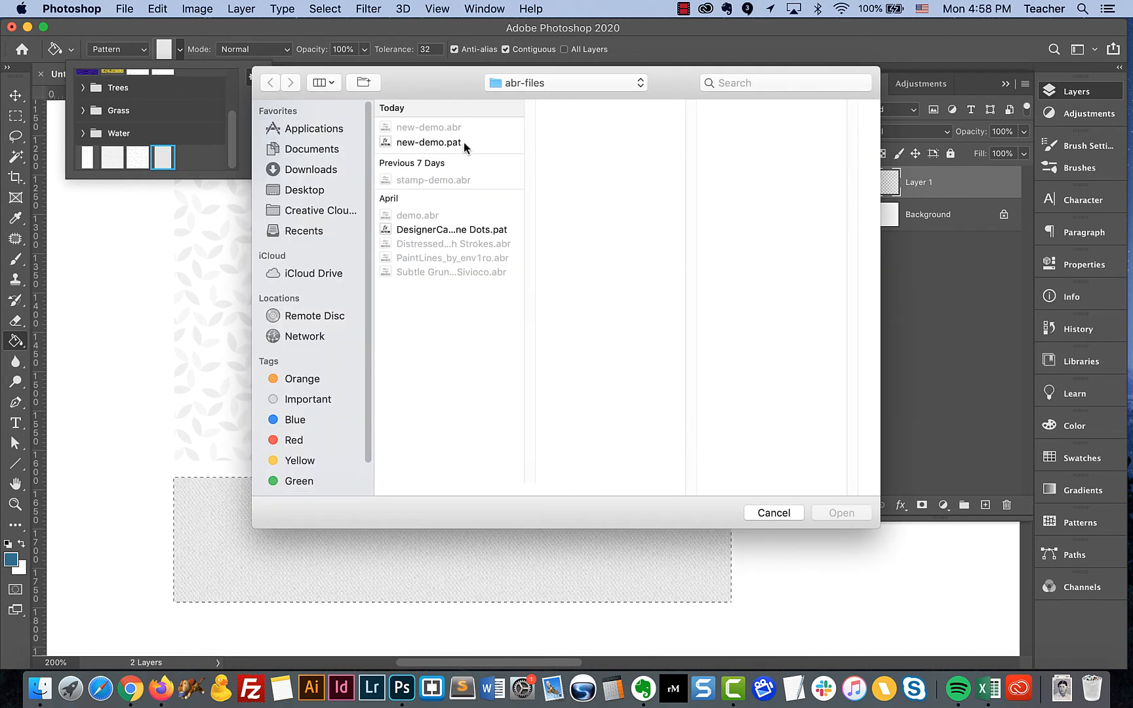
{"action": "left_click", "coordinate": [464, 142]}
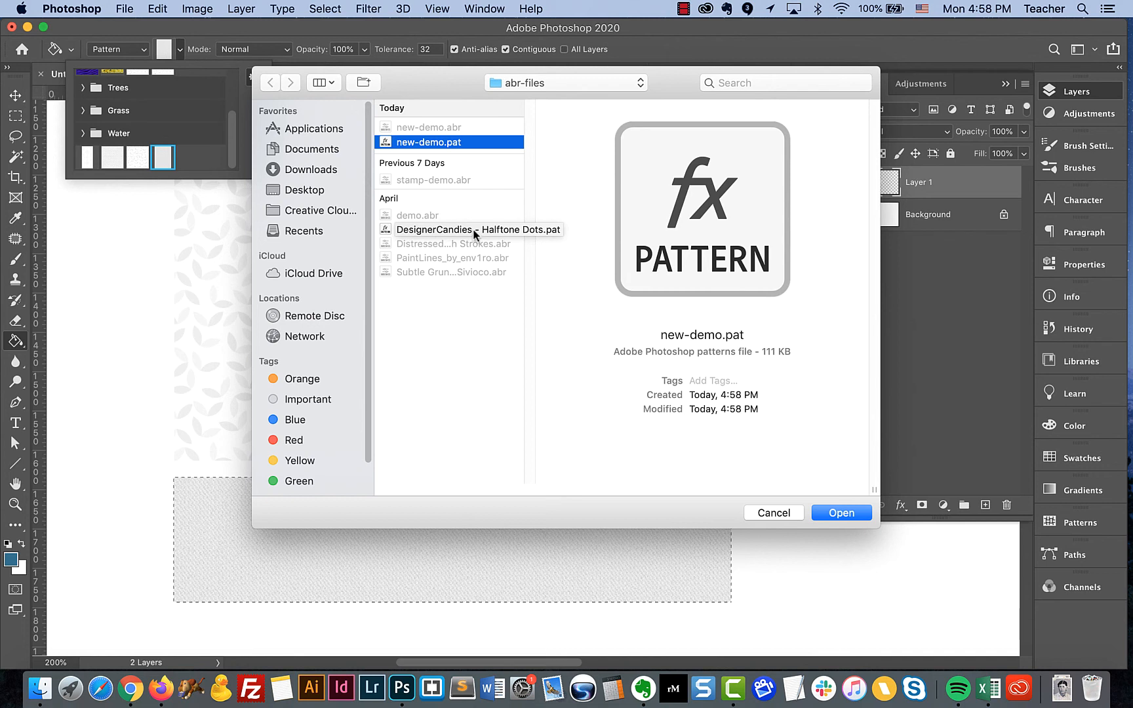
{"action": "left_click", "coordinate": [423, 230]}
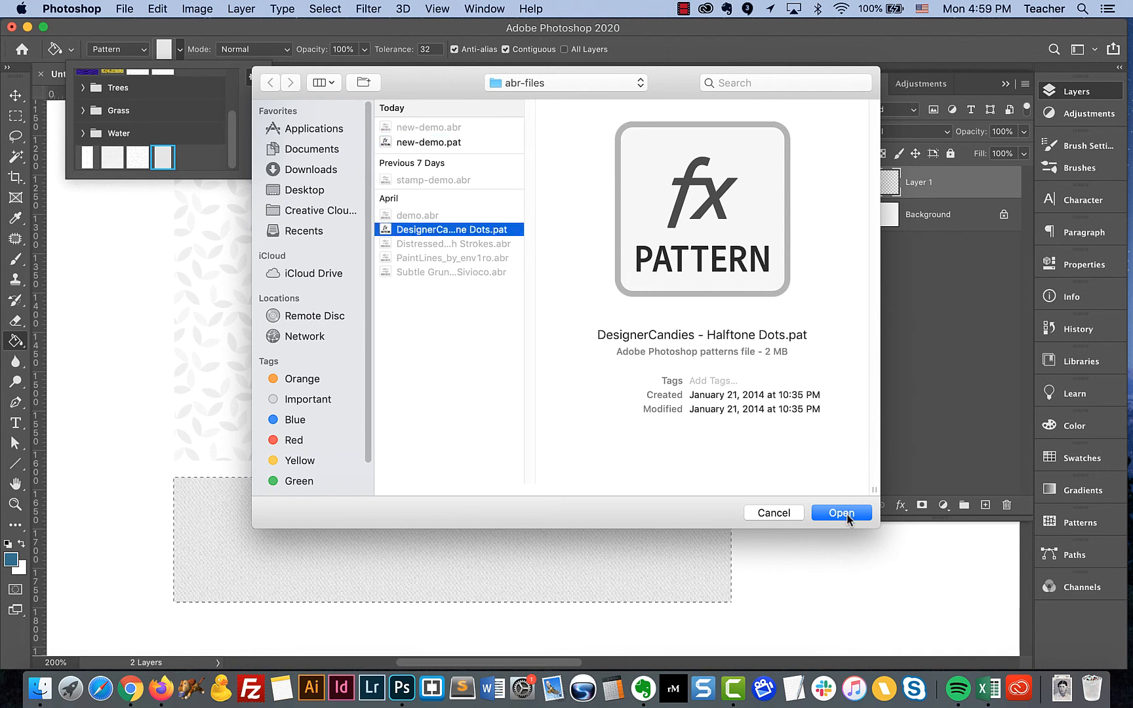
{"action": "left_click", "coordinate": [843, 513]}
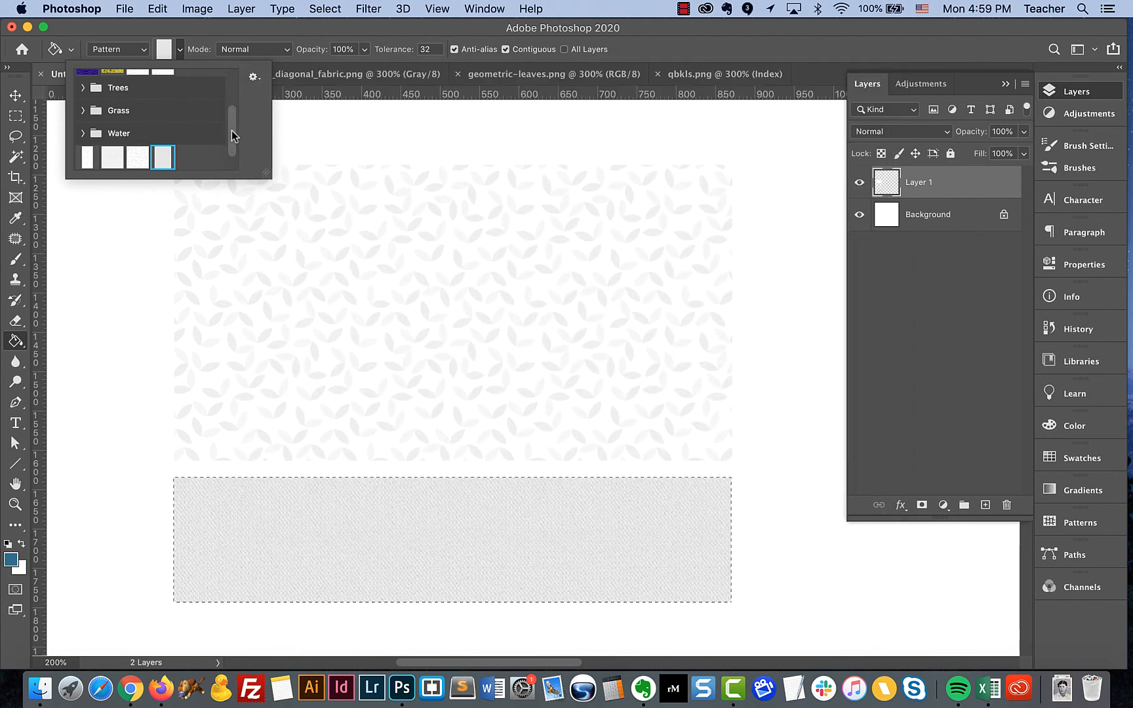
{"action": "left_click_drag", "start_coordinate": [233, 136], "coordinate": [236, 182]}
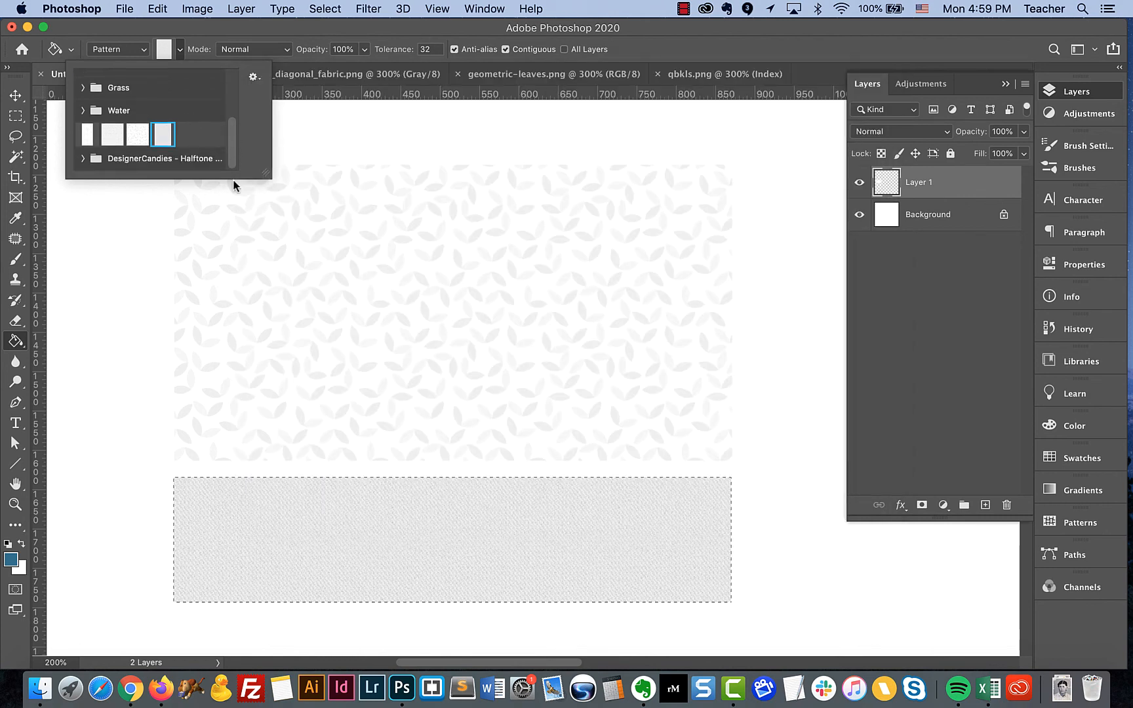
{"action": "left_click", "coordinate": [83, 159]}
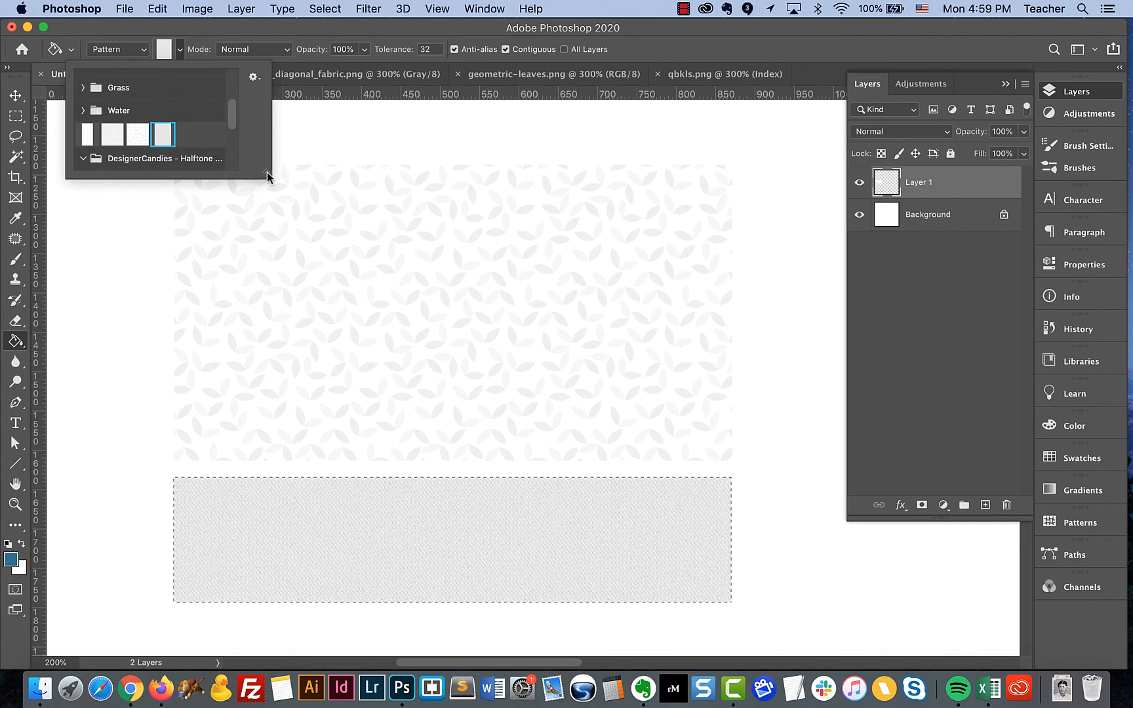
{"action": "left_click_drag", "start_coordinate": [267, 176], "coordinate": [309, 308]}
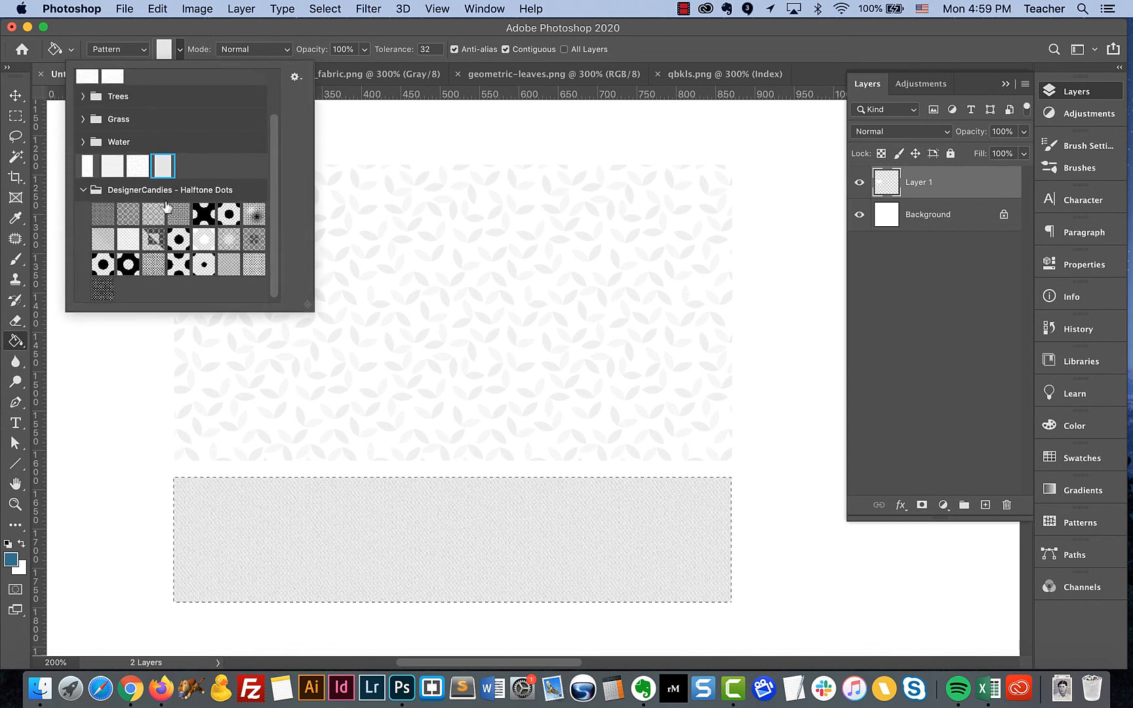
Fill a rectangular selection about 540 by 285 px below the fabric block with the first DesignerCandies - Halftone Dots pattern
{"action": "left_click", "coordinate": [103, 214]}
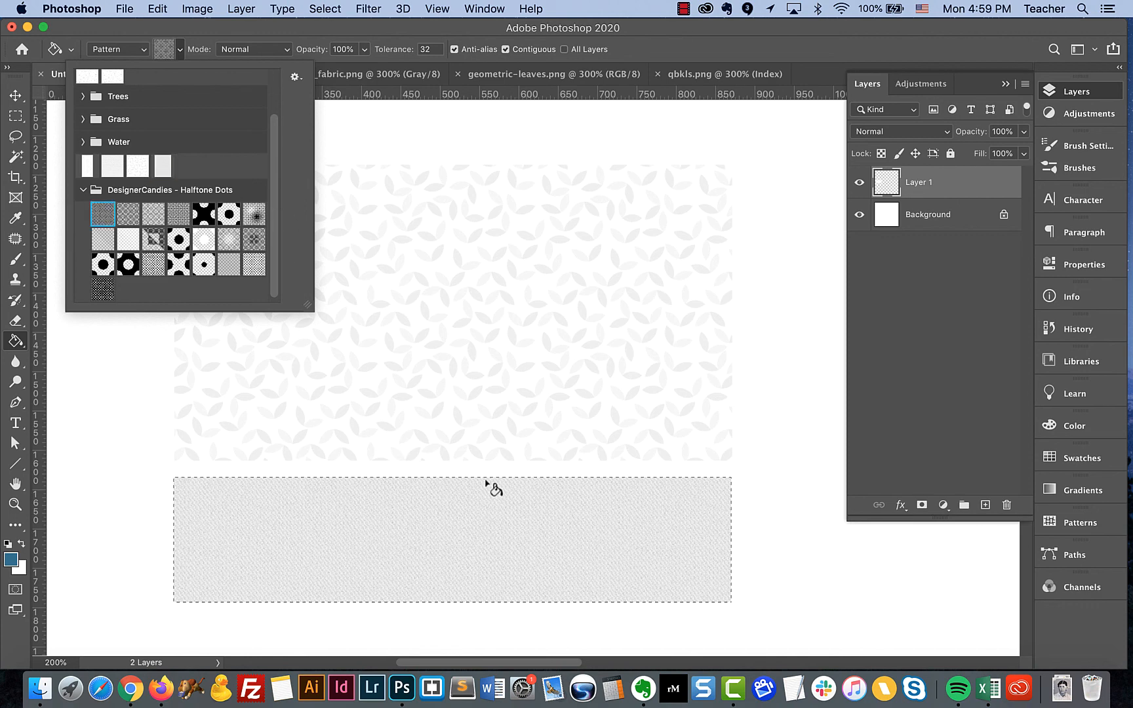
{"action": "scroll", "coordinate": [487, 486], "scroll_direction": "down", "scroll_amount": 12}
{"action": "scroll", "coordinate": [487, 485], "scroll_direction": "left", "scroll_amount": 4}
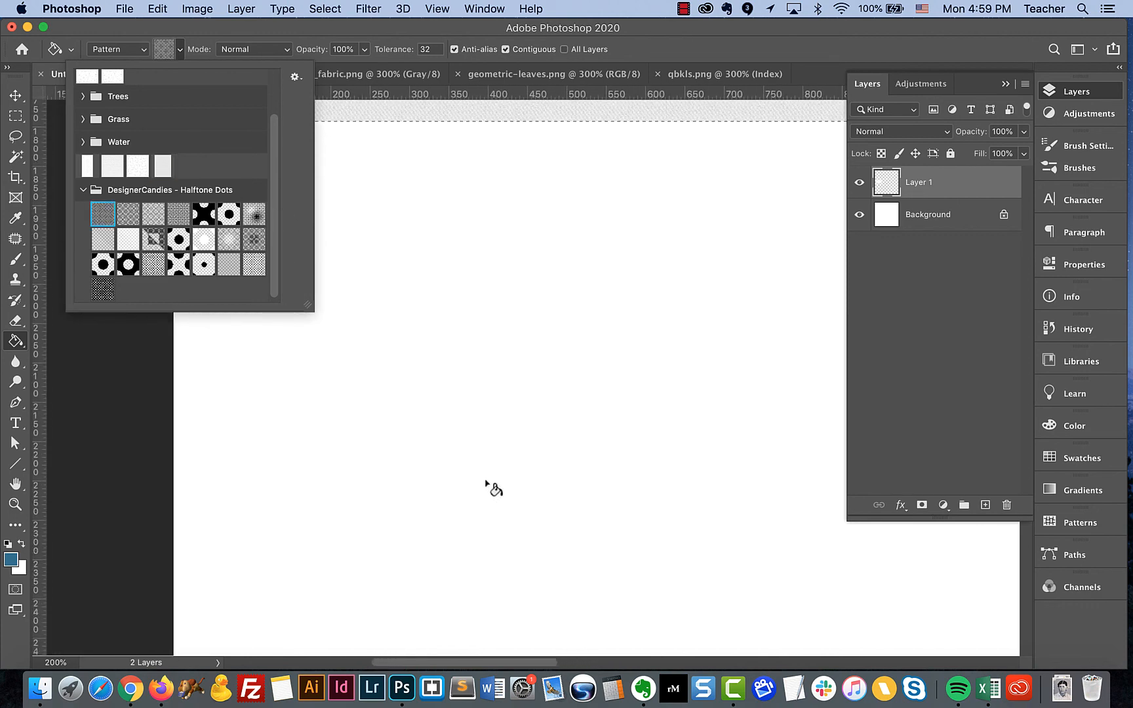
{"action": "left_click", "coordinate": [16, 116]}
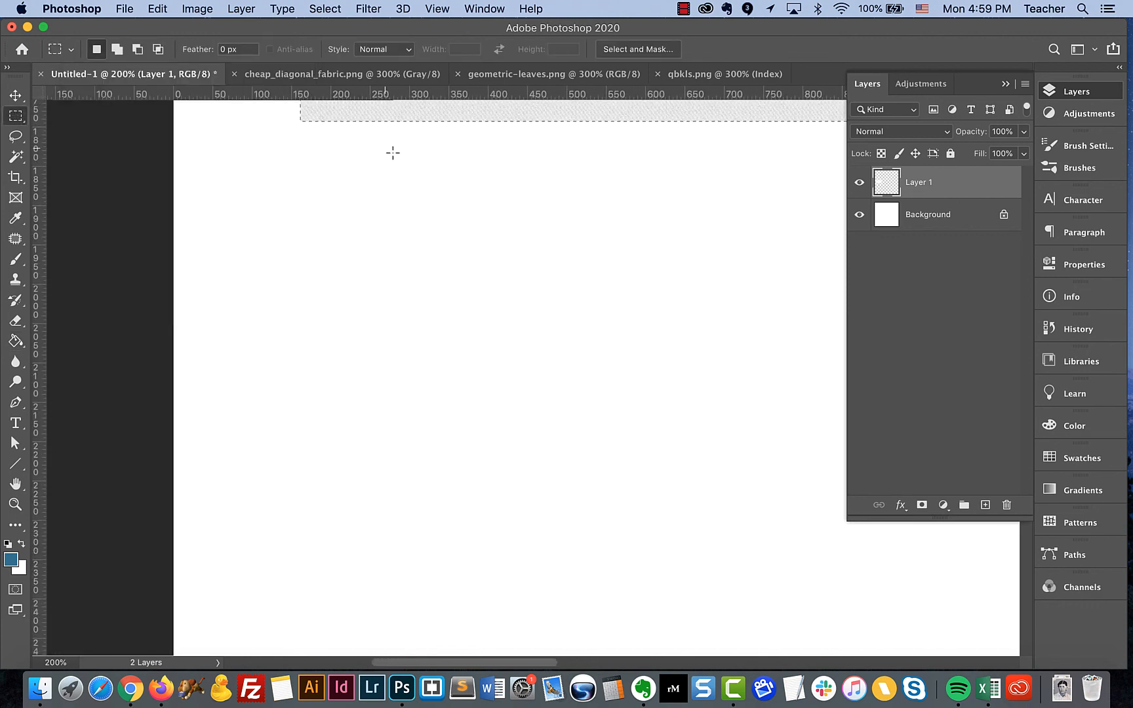
{"action": "left_click_drag", "start_coordinate": [343, 160], "coordinate": [769, 386]}
{"action": "left_click", "coordinate": [16, 341]}
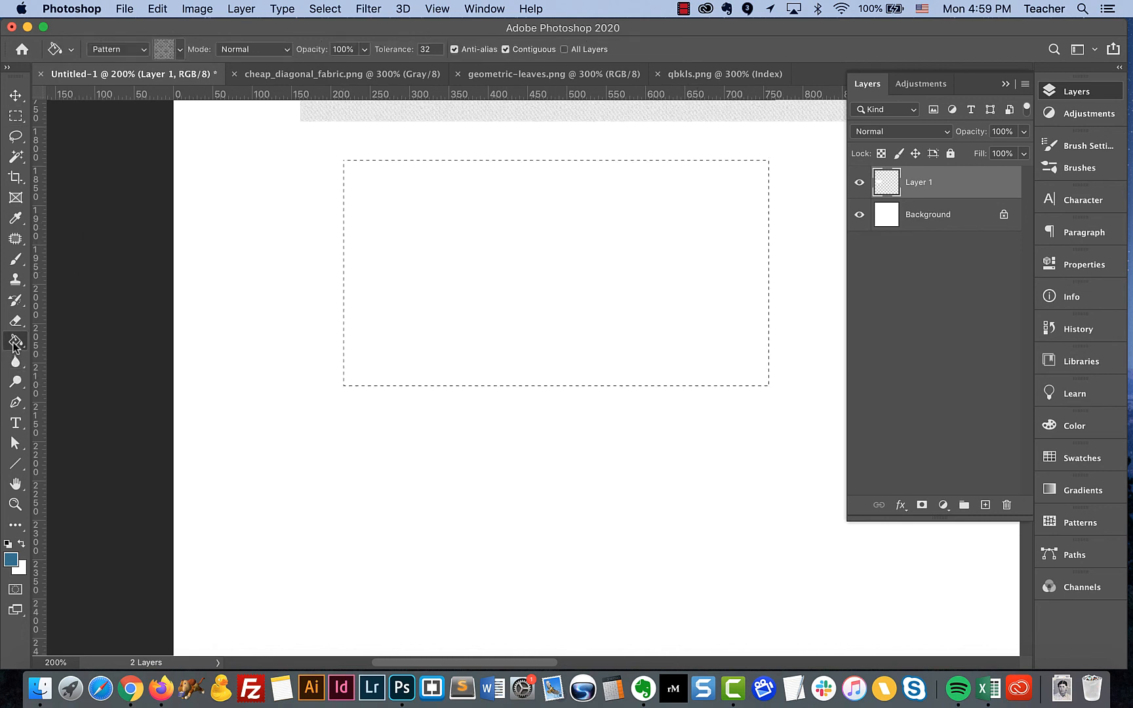
{"action": "left_click", "coordinate": [406, 231]}
Fill a rectangular selection about 540 by 170 px below the large-dot block with the third DesignerCandies - Halftone Dots pattern
{"action": "left_click", "coordinate": [181, 50]}
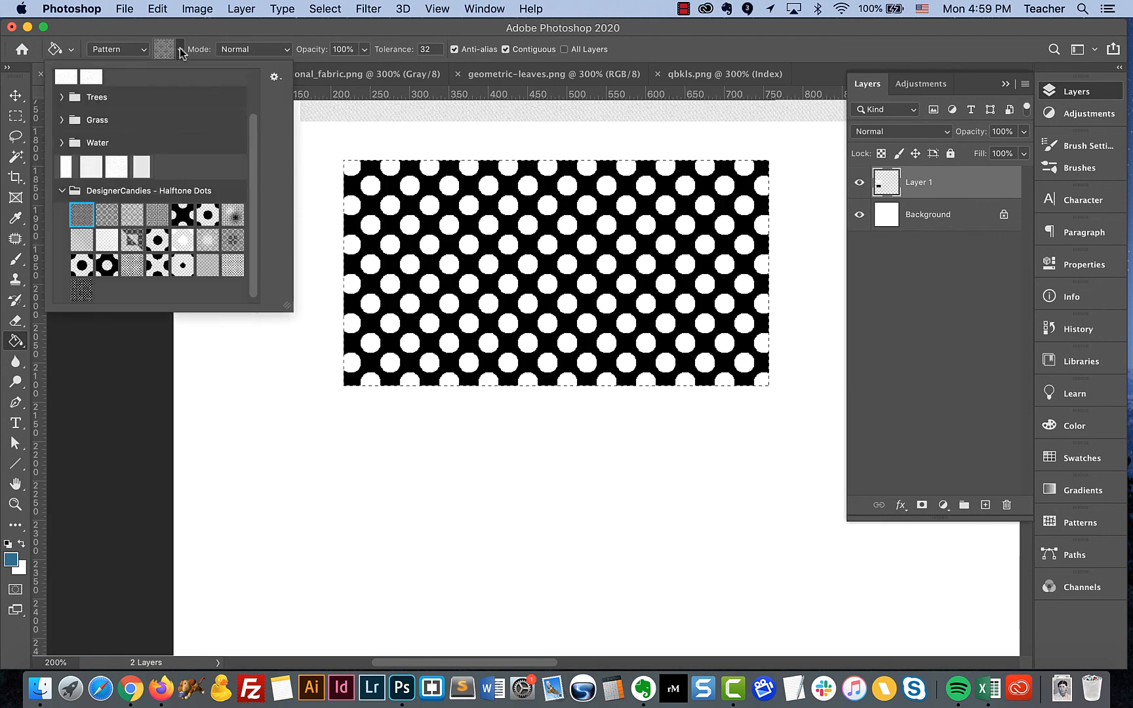
{"action": "left_click", "coordinate": [132, 214]}
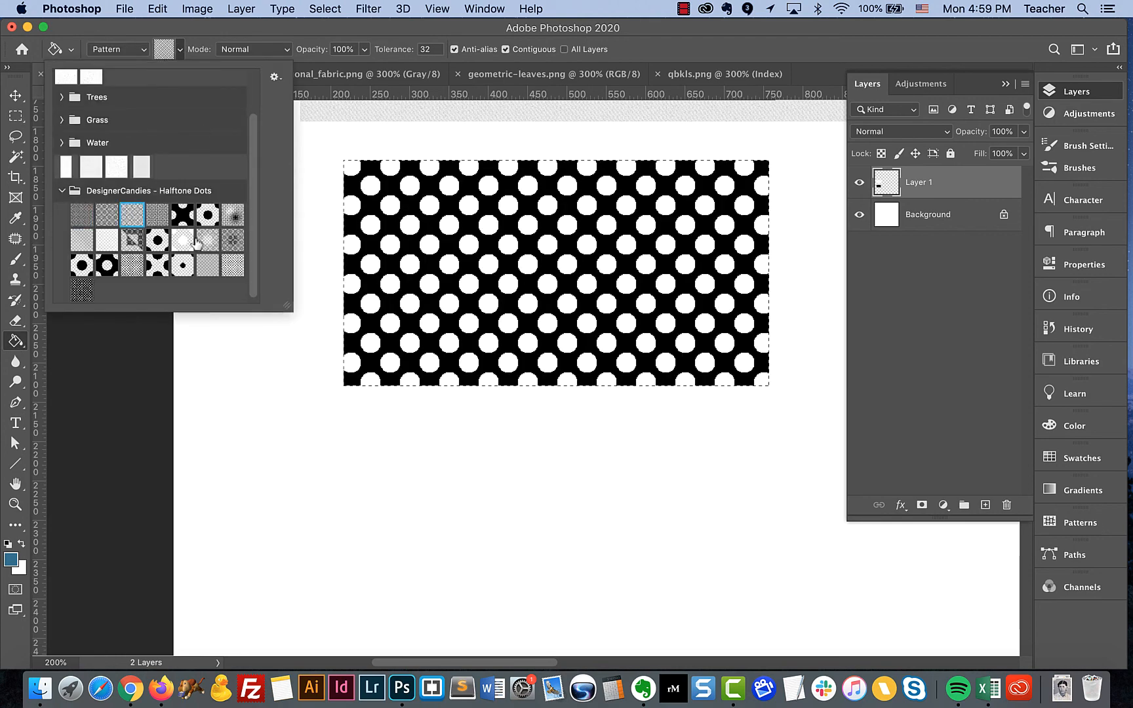
{"action": "left_click", "coordinate": [17, 115]}
{"action": "left_click_drag", "start_coordinate": [346, 417], "coordinate": [772, 552]}
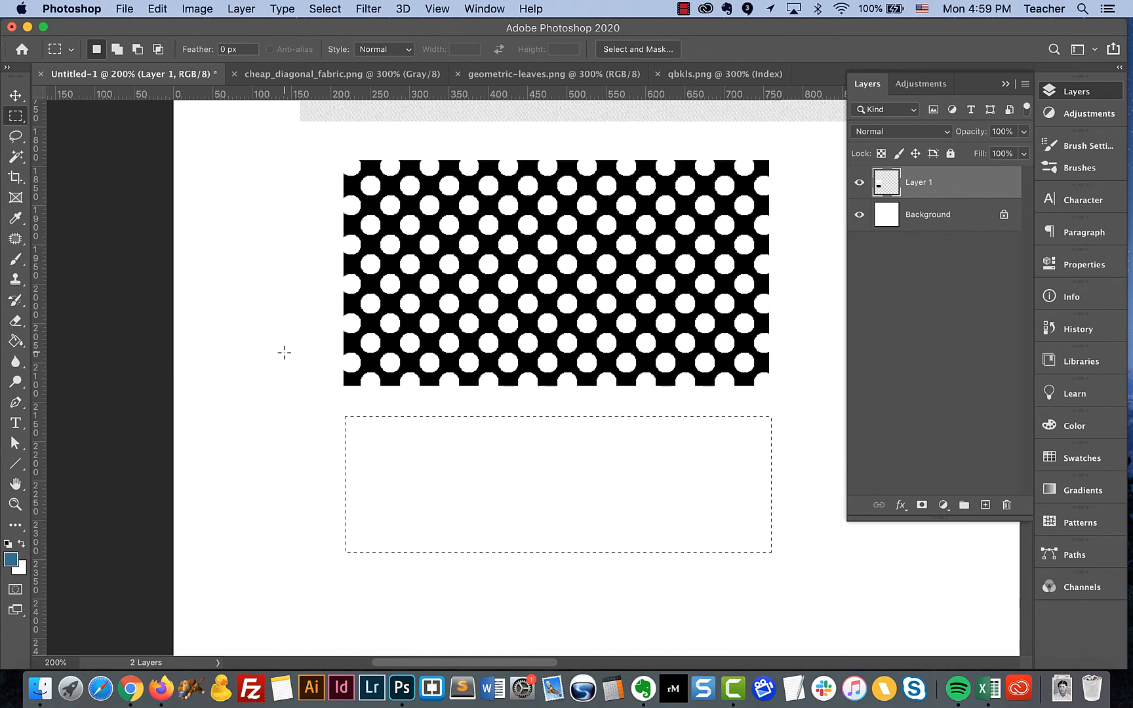
{"action": "left_click", "coordinate": [16, 342]}
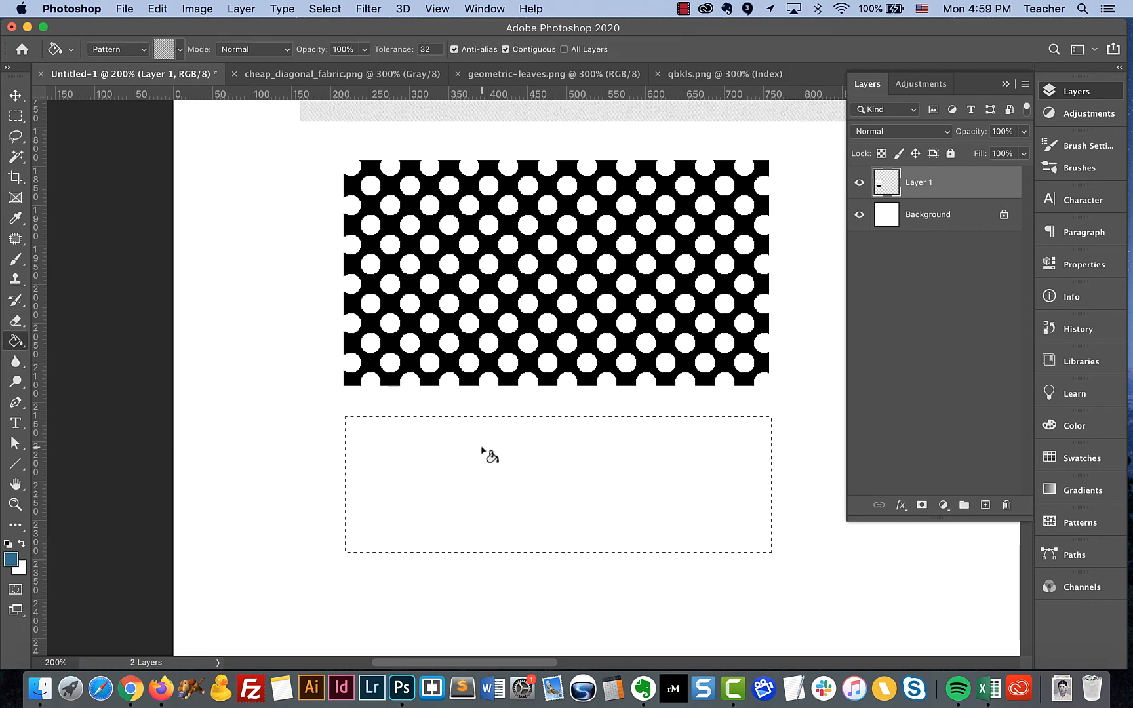
{"action": "left_click", "coordinate": [518, 477]}
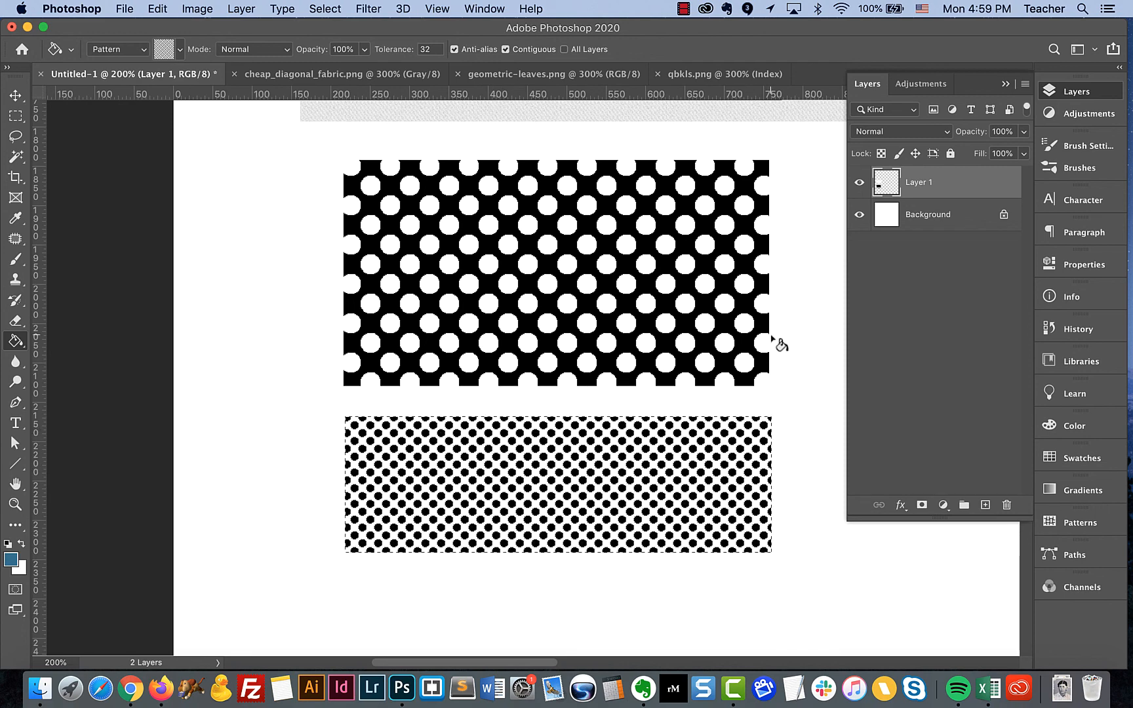
{"action": "key", "text": "super+0"}
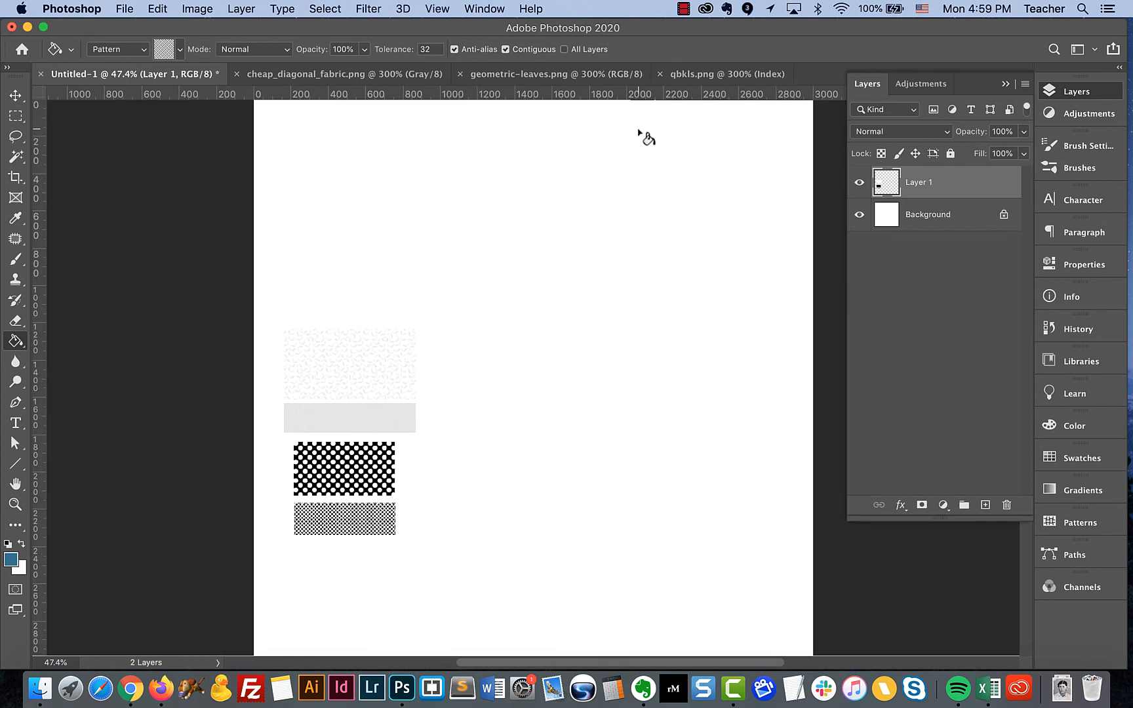